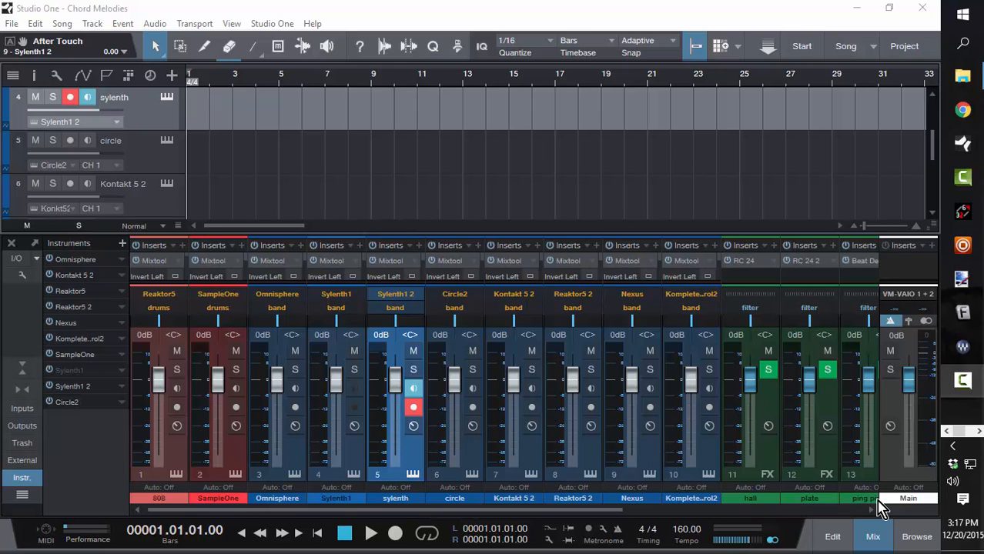
Create a four-bar instrument part at bar 1 on the second Komplete Kontrol track and open it for note editing
scroll(332, 187, "down", 5)
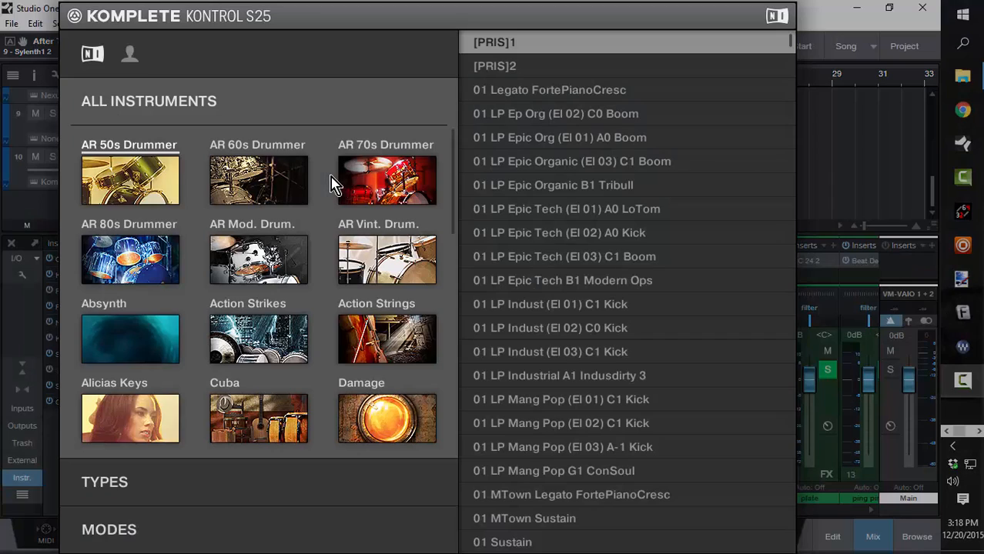
scroll(332, 185, "down", 10)
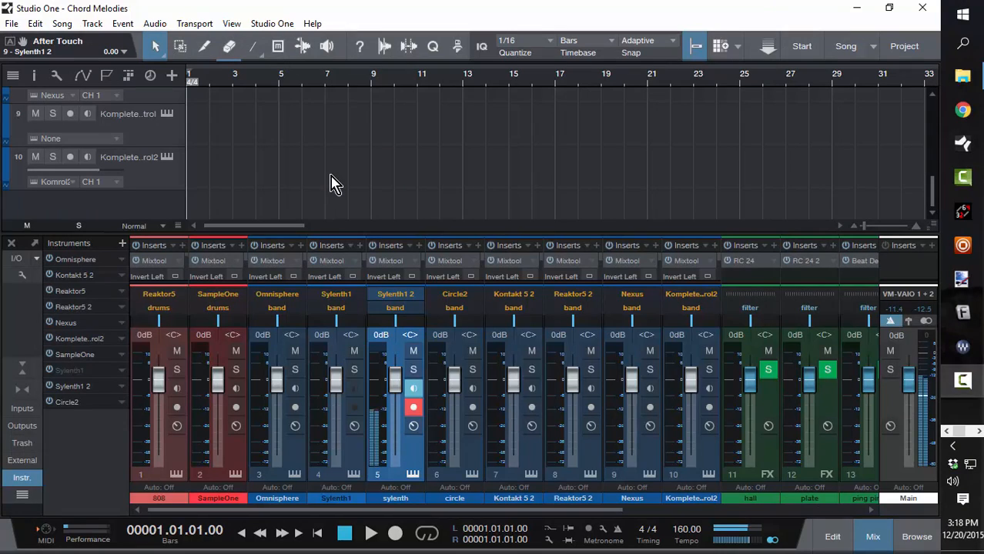
left_click(146, 181)
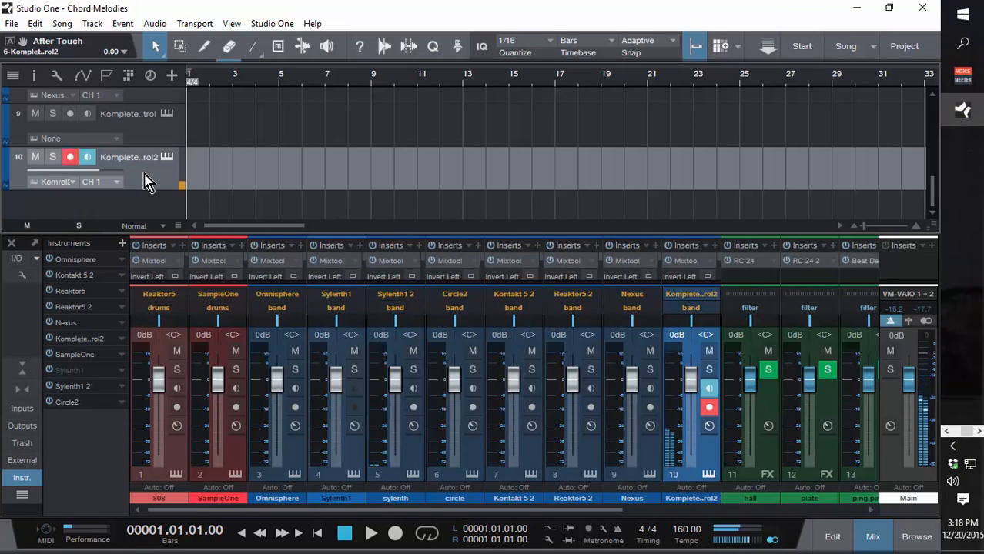
mouse_move(199, 179)
left_mouse_down()
mouse_move(382, 174)
mouse_move(287, 177)
mouse_move(277, 189)
mouse_move(225, 175)
left_mouse_up()
double_click(226, 175)
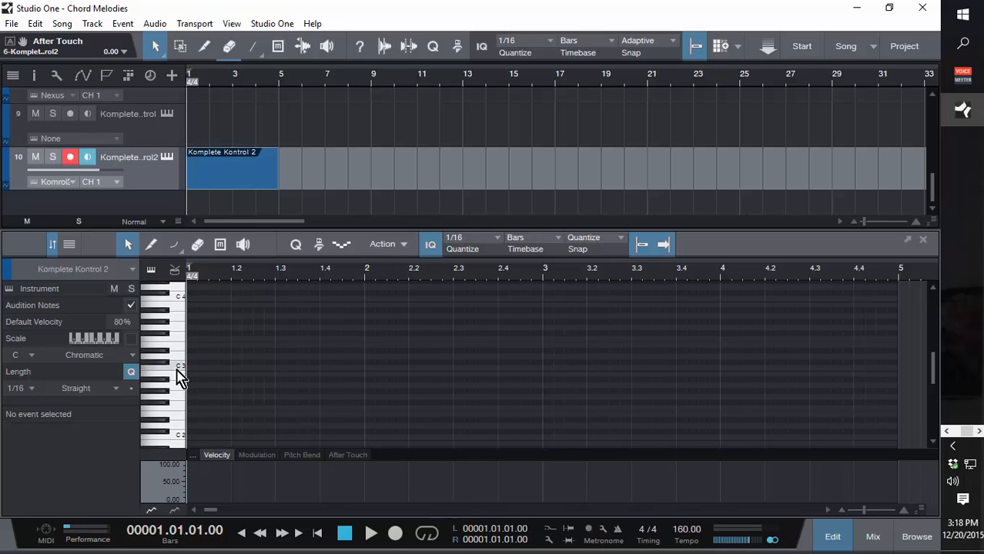
Enable the D Natural Minor scale for the note editor and turn off note auditioning
left_click(31, 356)
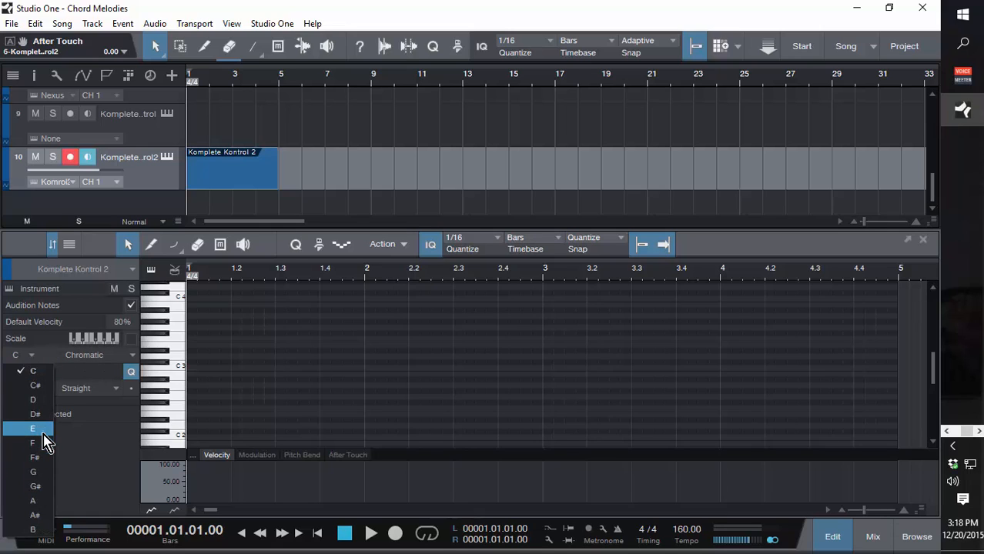
left_click(33, 400)
left_click(111, 357)
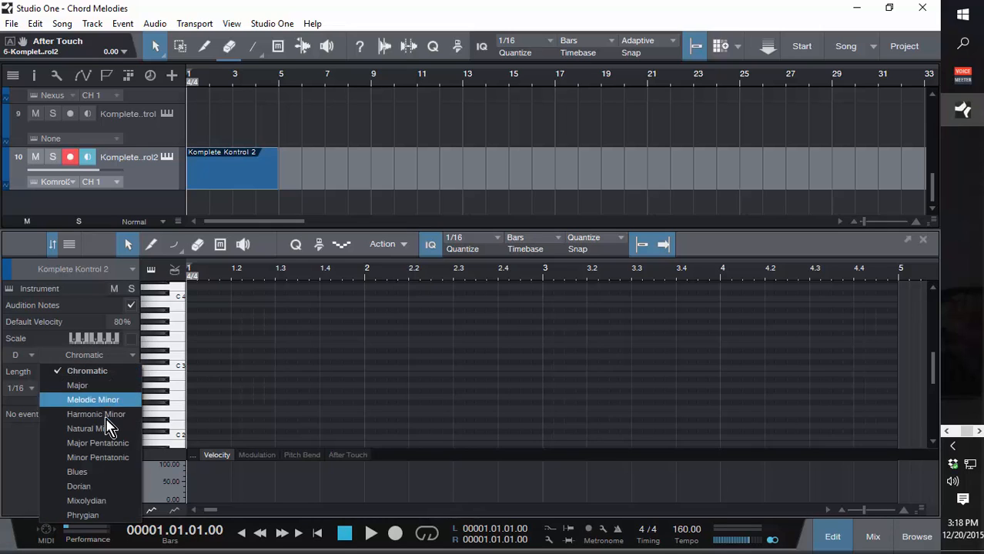
left_click(81, 429)
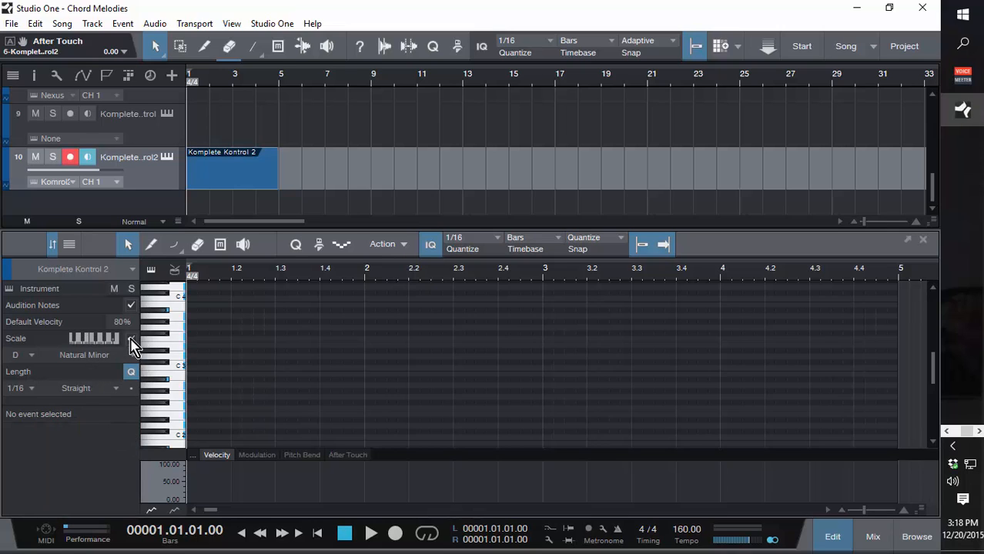
left_click(131, 338)
left_click(131, 304)
Build a one-bar chord of D3, F3 and A3 in bar 1 and play it back
double_click(193, 358)
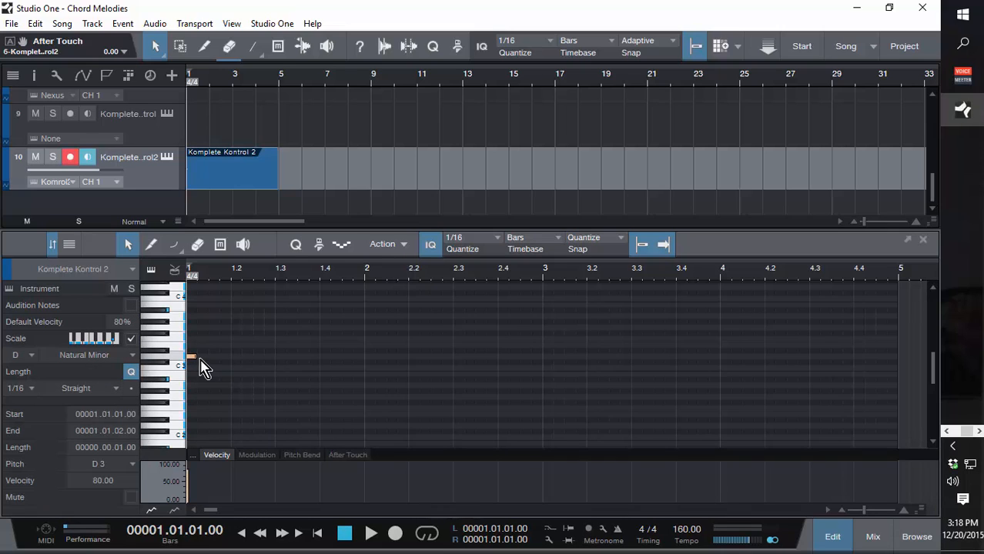
left_click_drag(201, 357, 358, 368)
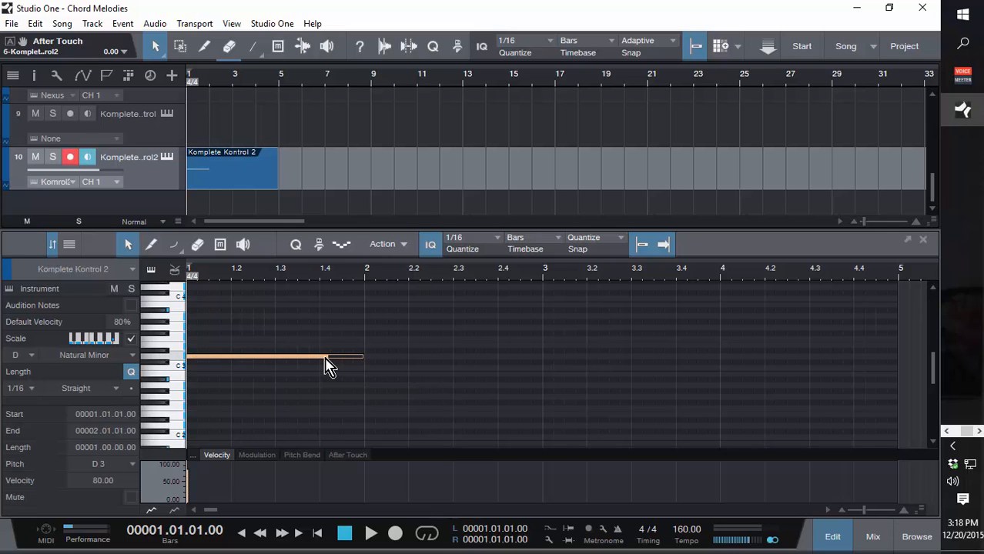
left_click_drag(325, 358, 324, 316)
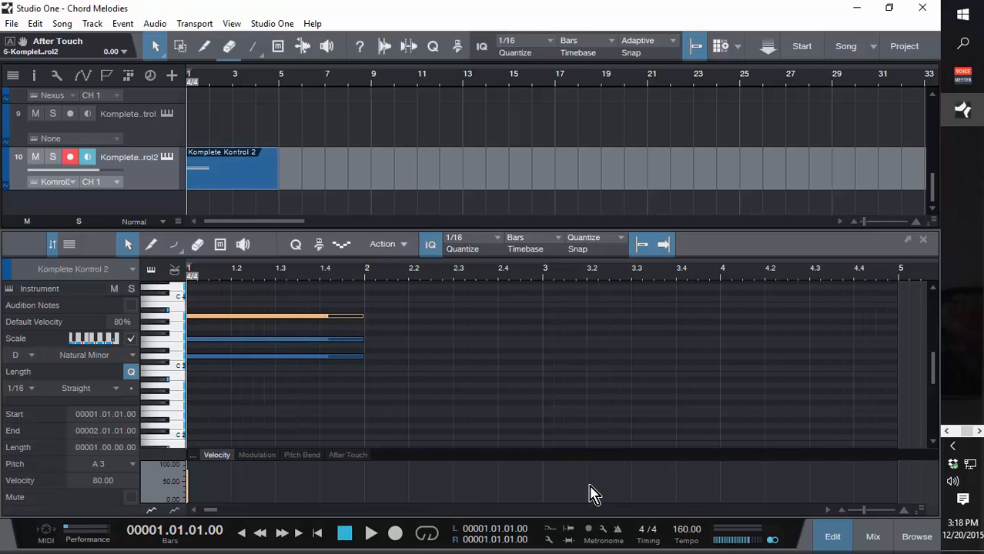
key("space")
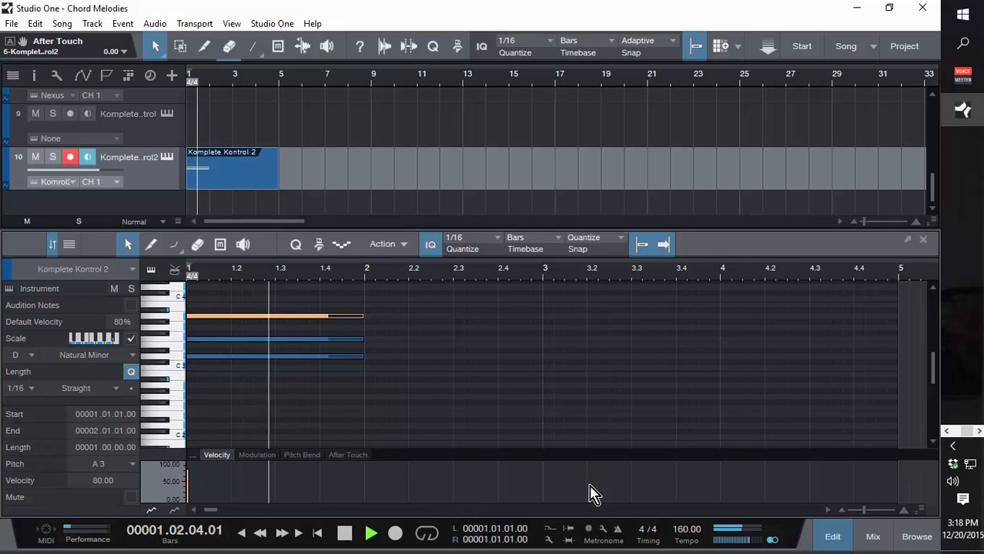
key("space")
Copy the first chord to bar 2, raise its upper notes to G3 and A#3, and play it back
left_click_drag(519, 382, 194, 311)
left_click_drag(199, 358, 376, 358)
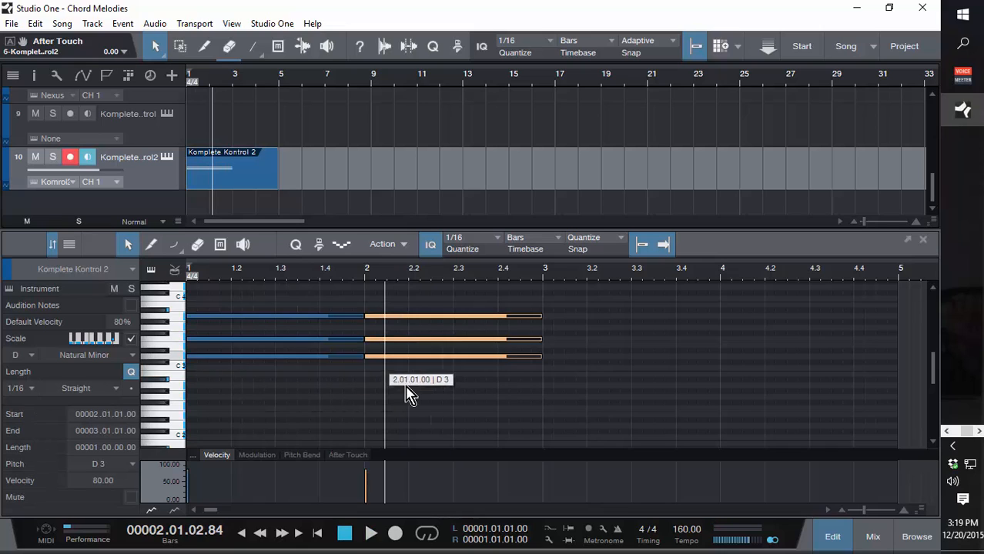
left_click(405, 391)
left_click_drag(409, 317, 405, 331)
left_click(406, 339)
key("space")
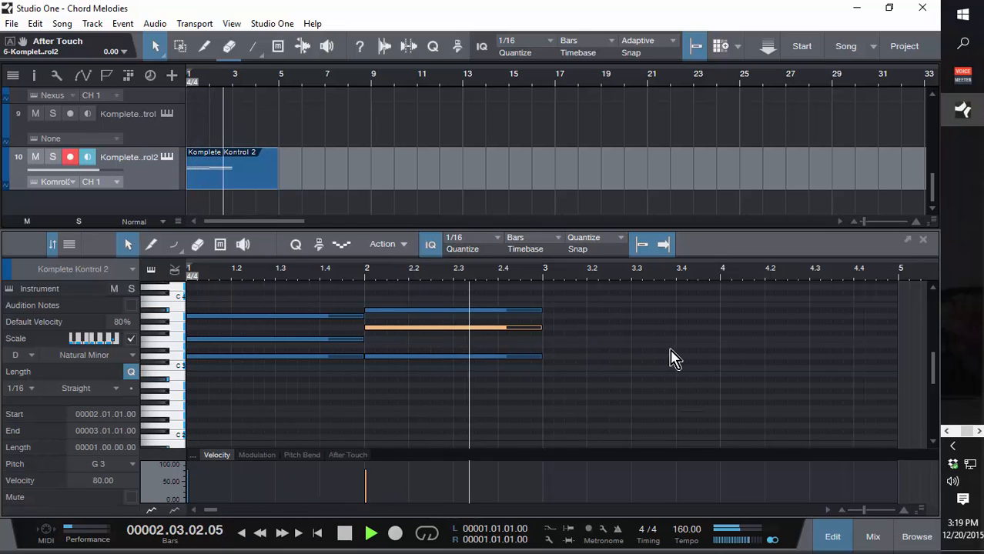
key("space")
Copy the second chord to bar 3, lower its middle note to F3, and play it back
left_click_drag(664, 394, 594, 341)
left_click(592, 331)
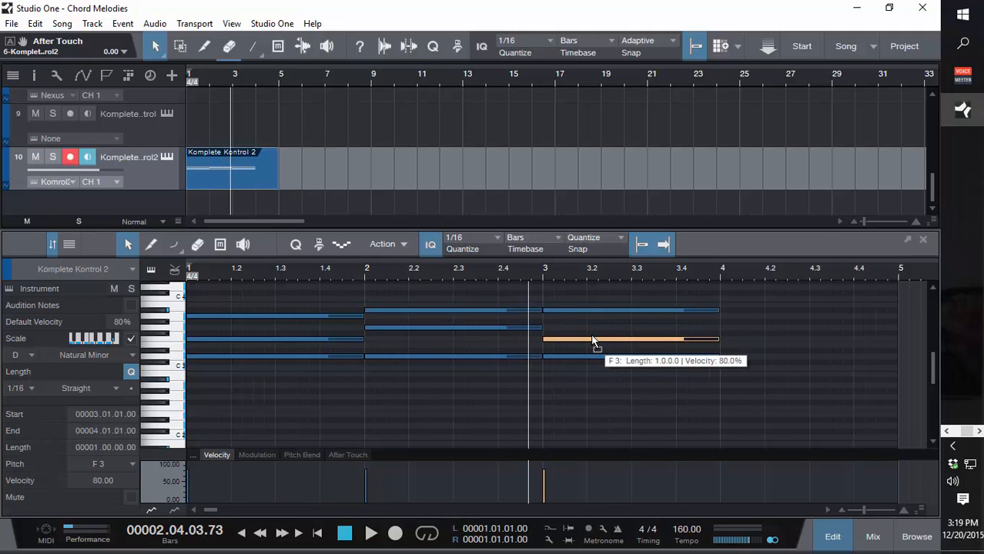
key("space")
left_click_drag(785, 377, 638, 305)
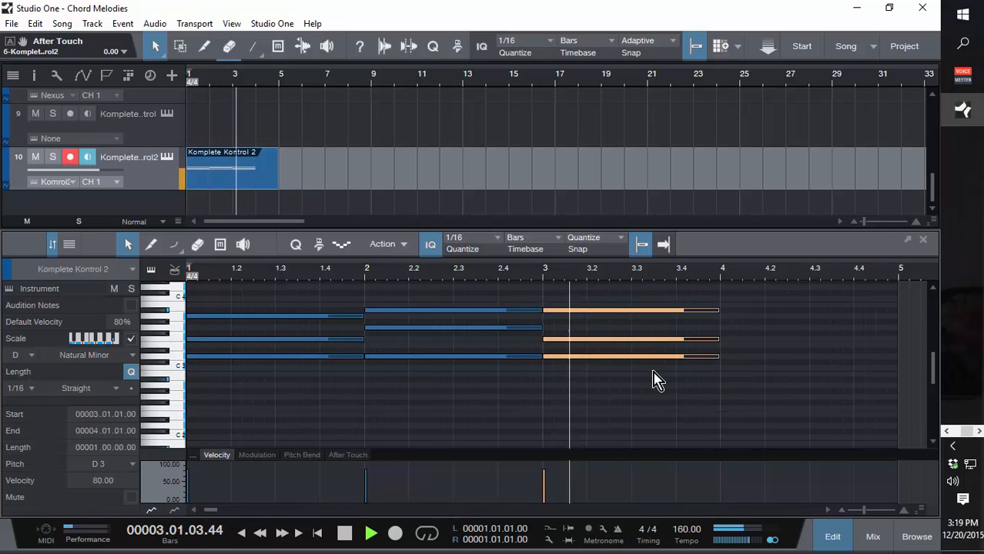
key("space")
Copy the third chord to bar 4, lower its notes to C3, E3 and A3, and play the progression
left_click_drag(687, 388, 582, 301)
left_click_drag(581, 357, 753, 350)
left_click(765, 400)
left_click(758, 357)
left_click_drag(744, 313, 744, 316)
key("space")
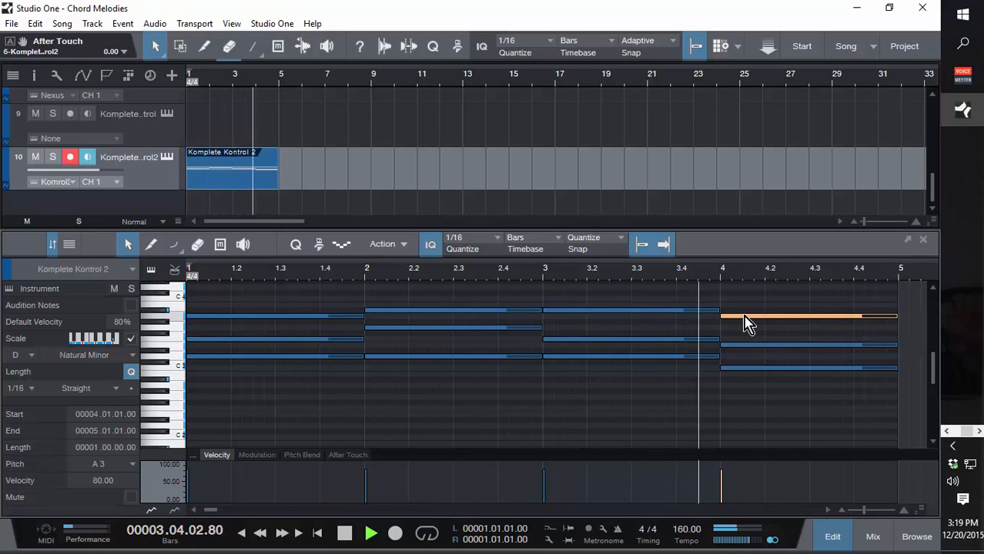
key("space")
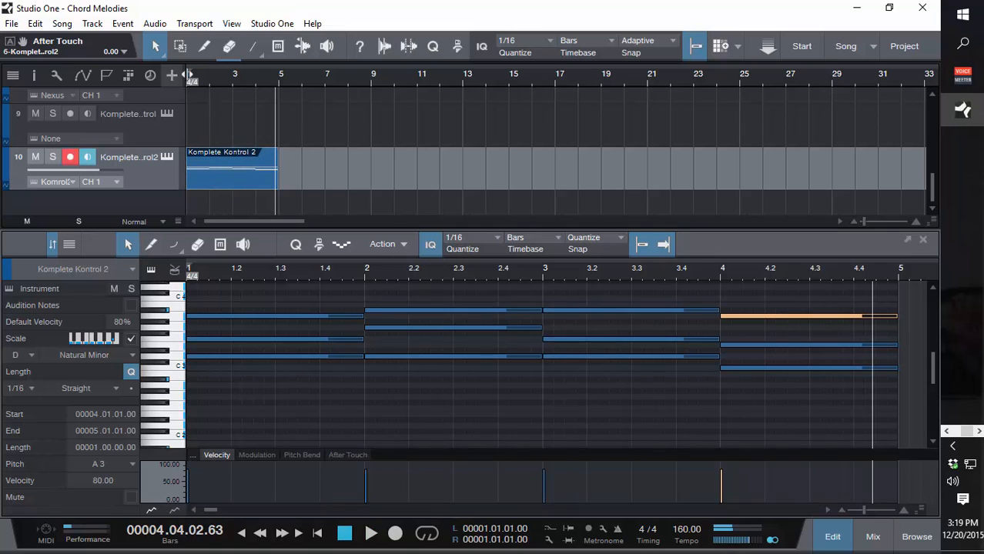
Set and enable a loop from bar 1 to bar 5 and play the whole progression from the start
left_click_drag(244, 83, 279, 99)
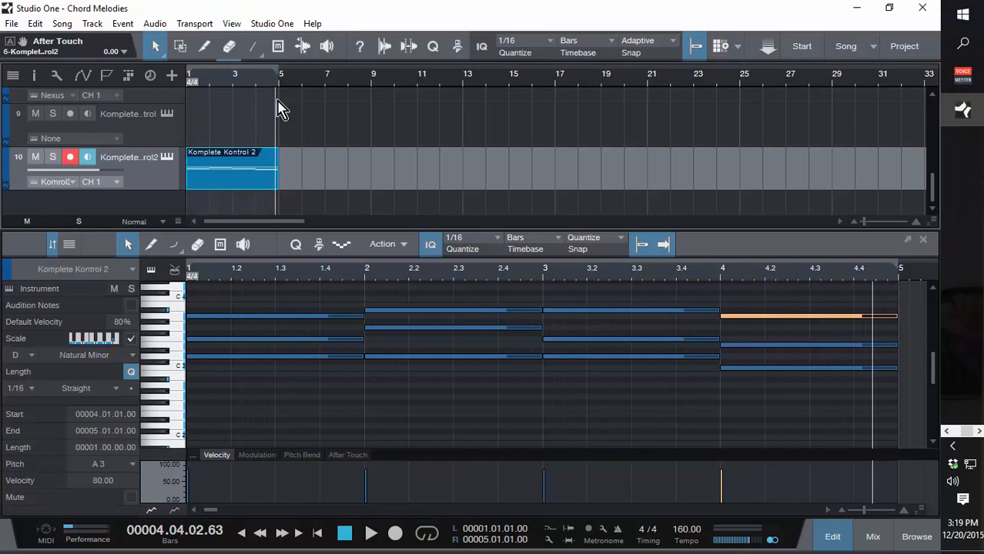
key("comma")
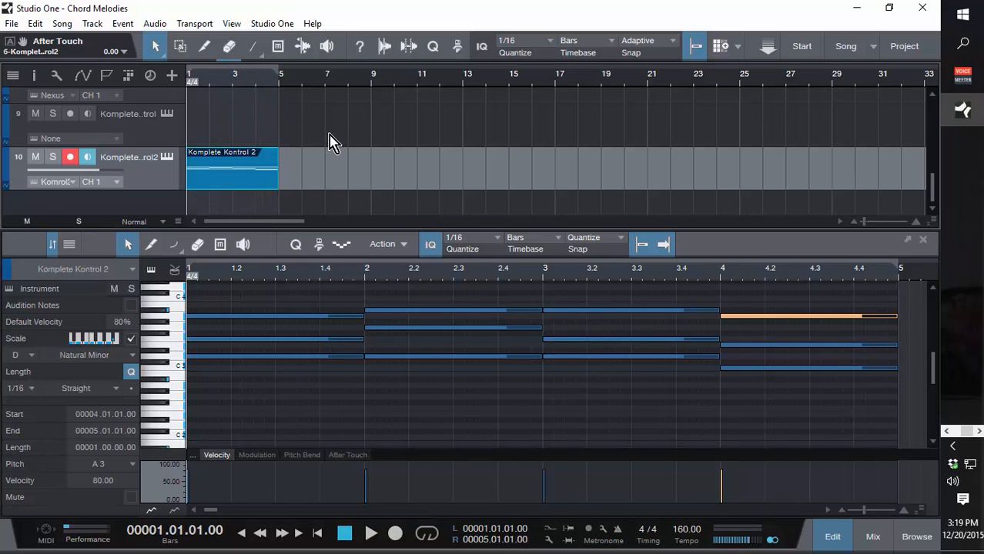
key("KP_Divide")
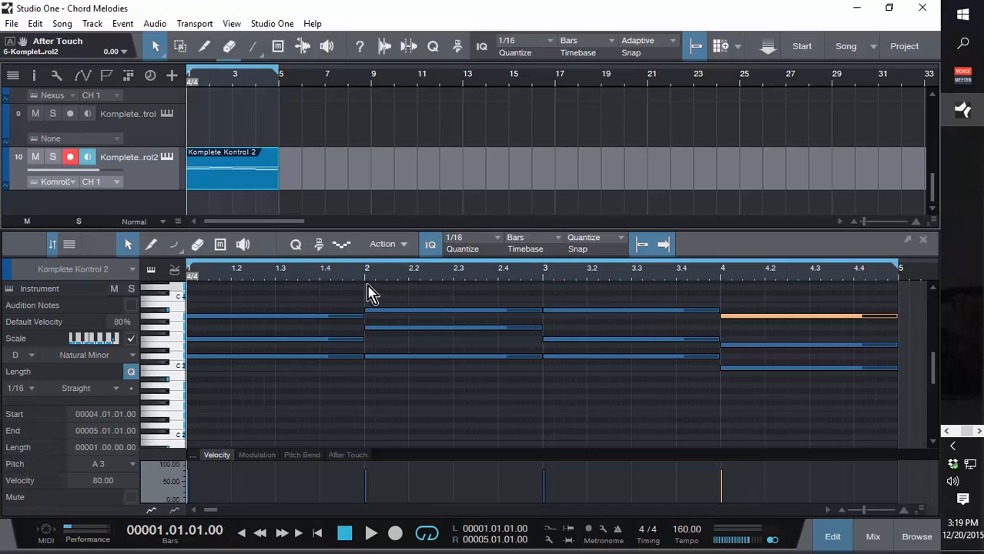
key("w")
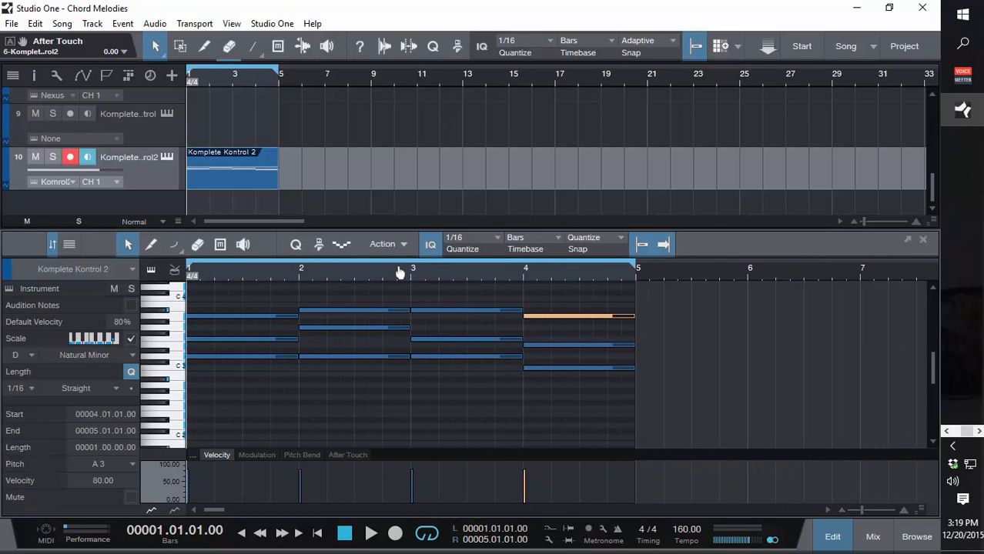
key("w")
key("w")
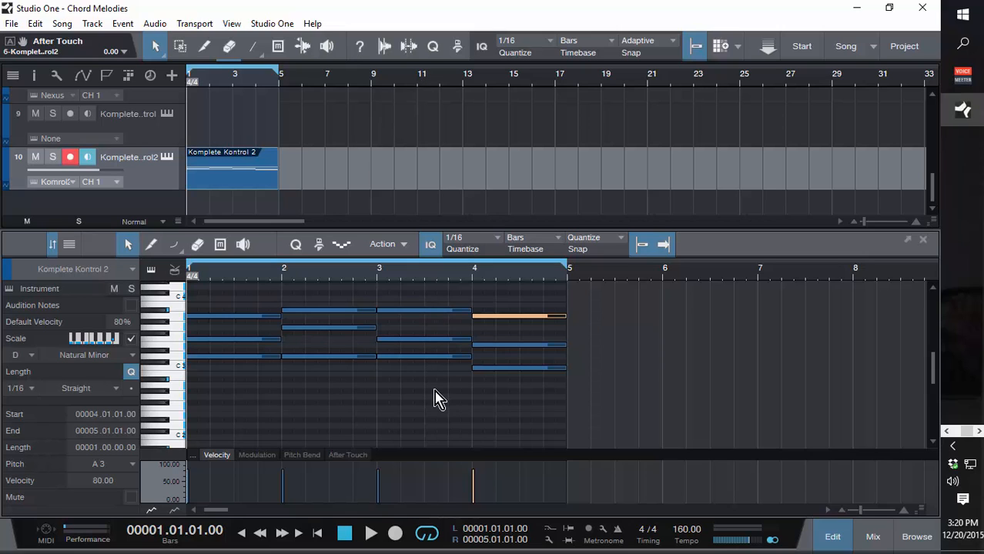
key("space")
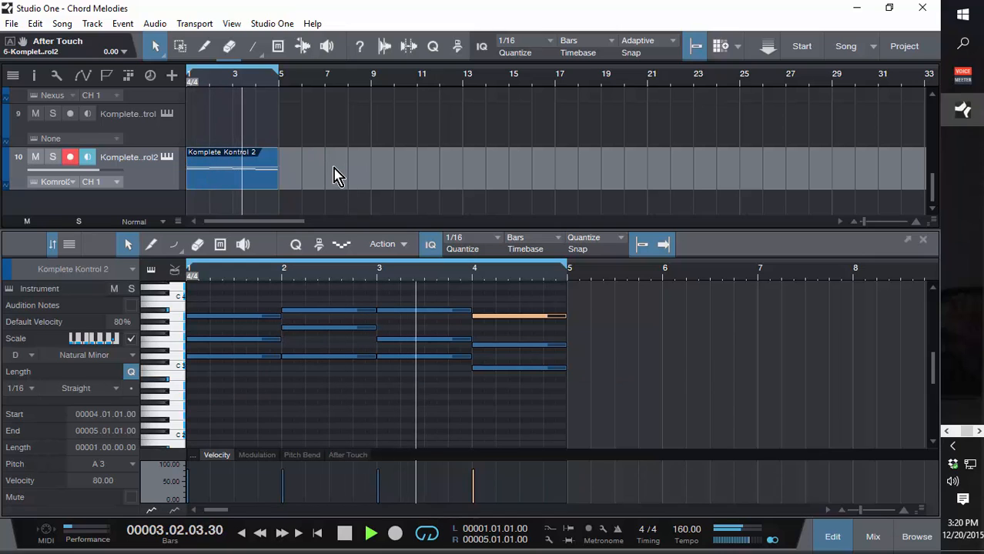
key("space")
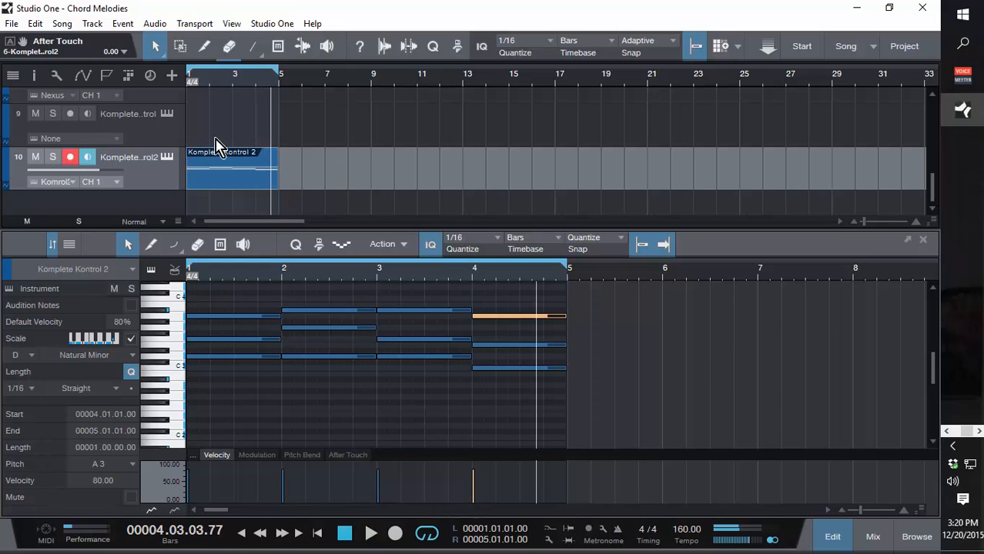
Set the track height to Small and move the second Komplete Kontrol track directly below the sylenth track
scroll(200, 151, "down", 2)
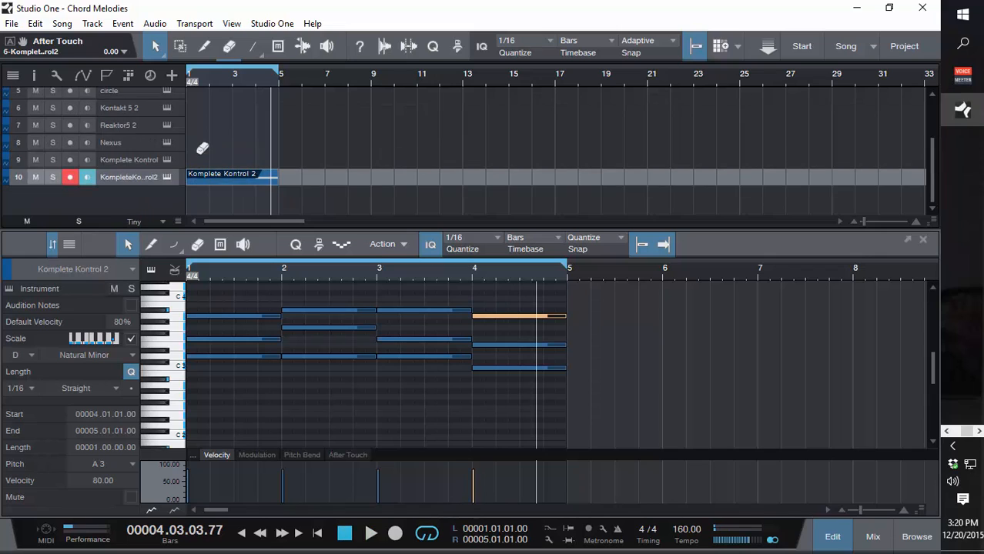
scroll(202, 148, "up", 1, "ctrl")
scroll(165, 108, "up", 1, "ctrl")
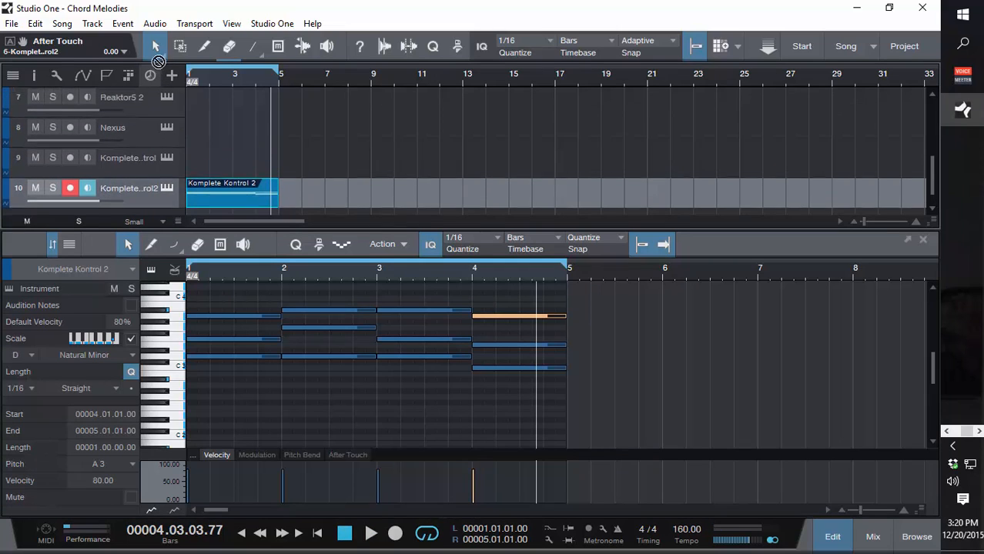
scroll(154, 146, "up", 5)
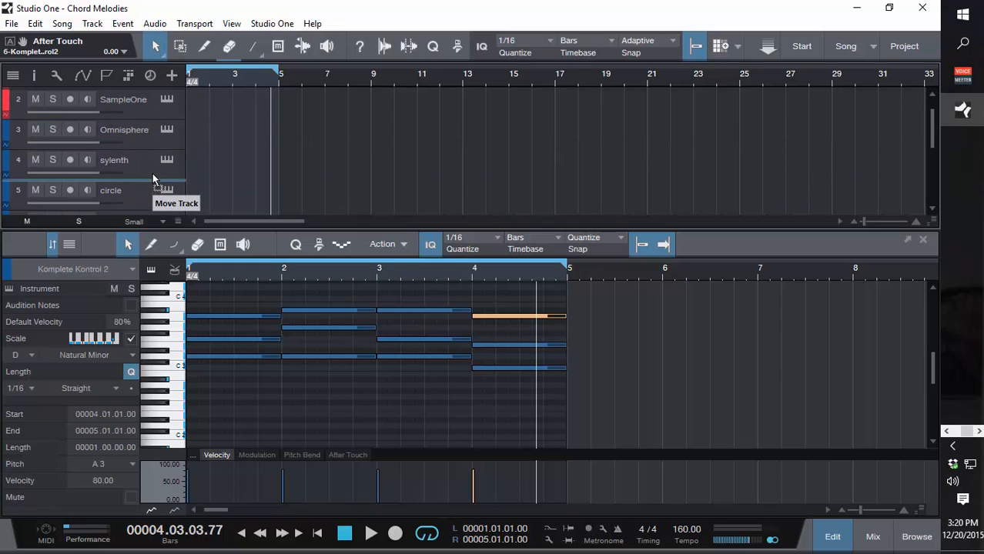
left_click_drag(152, 173, 154, 176)
scroll(241, 148, "up", 1)
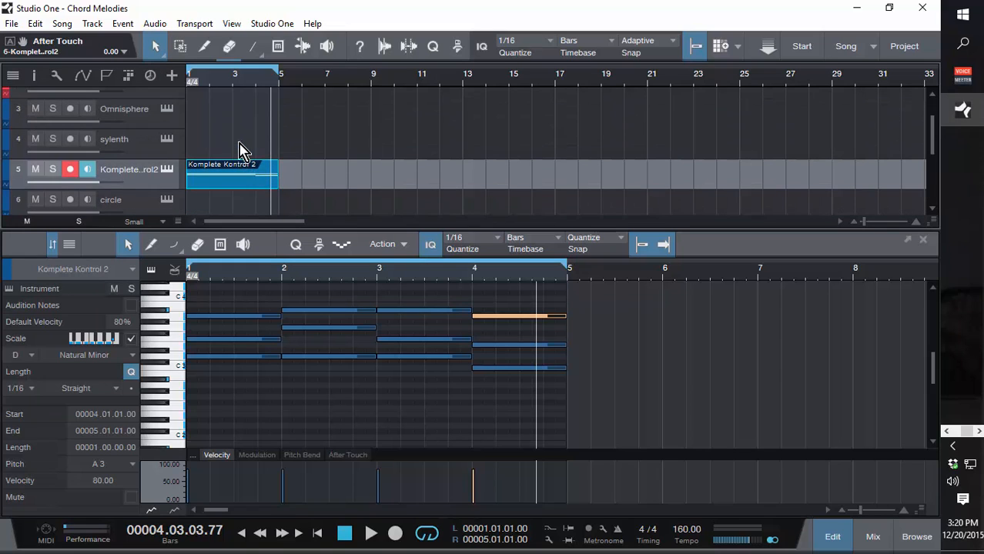
Move the Kontakt 5 2 track directly above the circle track and look through its Kontakt libraries
scroll(241, 149, "up", 2)
scroll(241, 149, "down", 4)
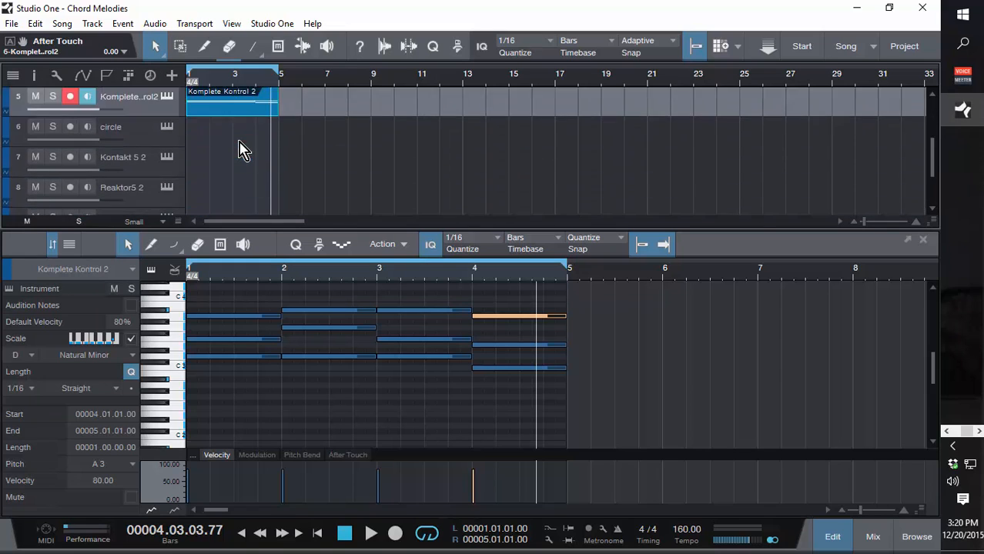
left_click_drag(152, 173, 160, 115)
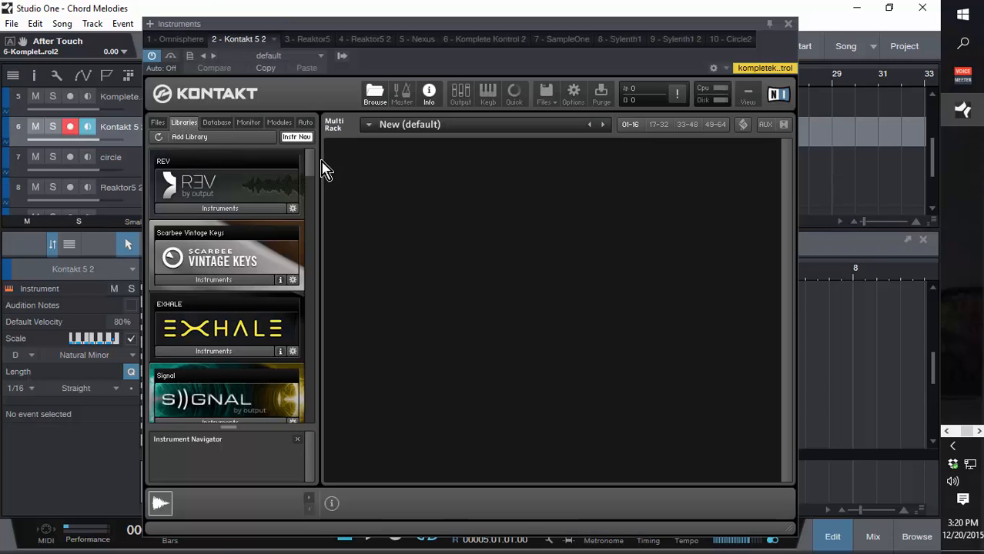
left_click_drag(313, 164, 311, 215)
left_click(787, 24)
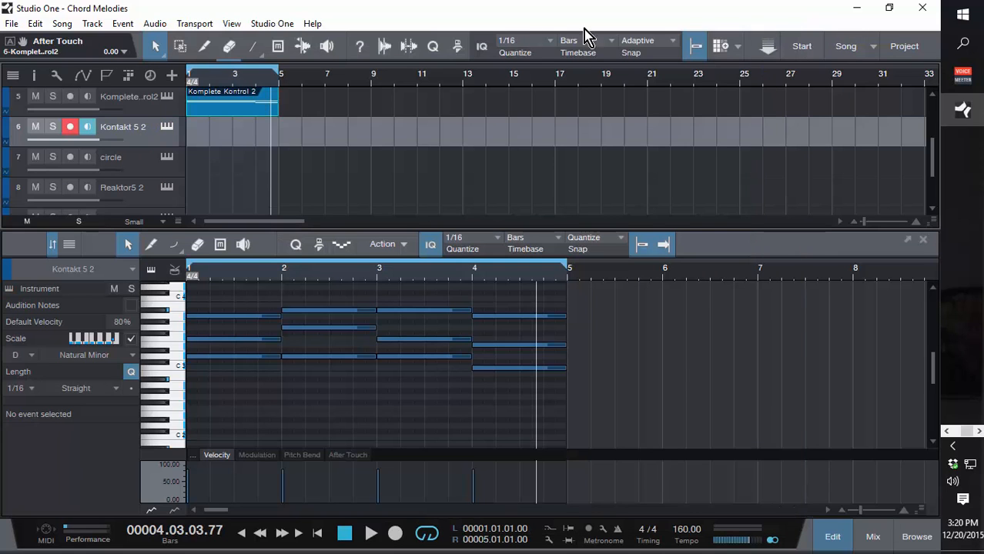
Move the sylenth track directly below the second Komplete Kontrol track and open its Sylenth1 instrument
scroll(231, 154, "up", 2)
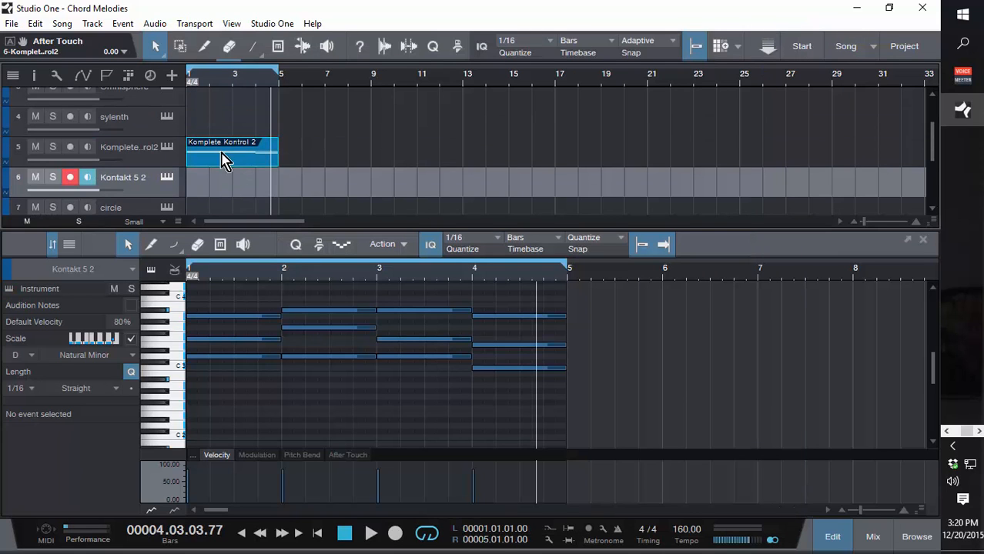
left_click_drag(144, 125, 144, 162)
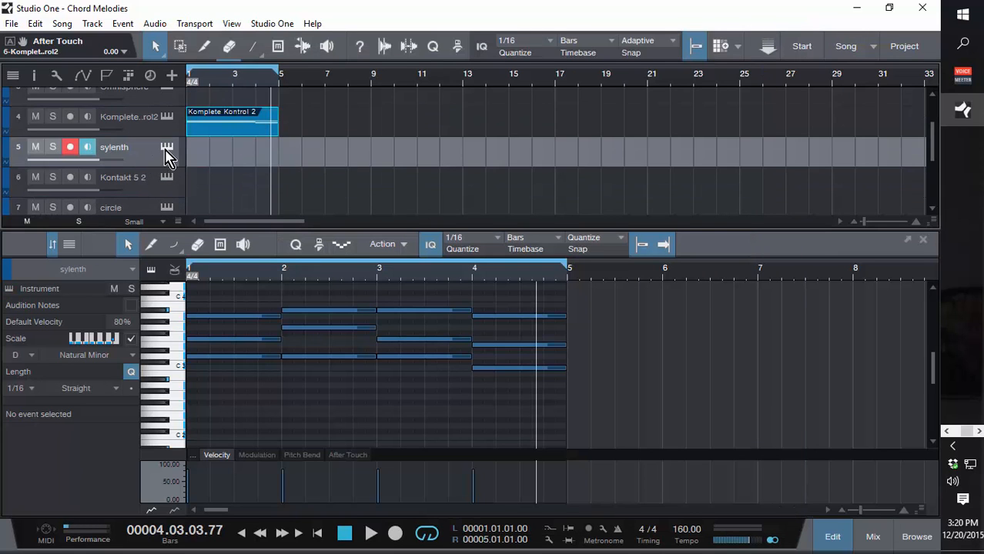
left_click(166, 147)
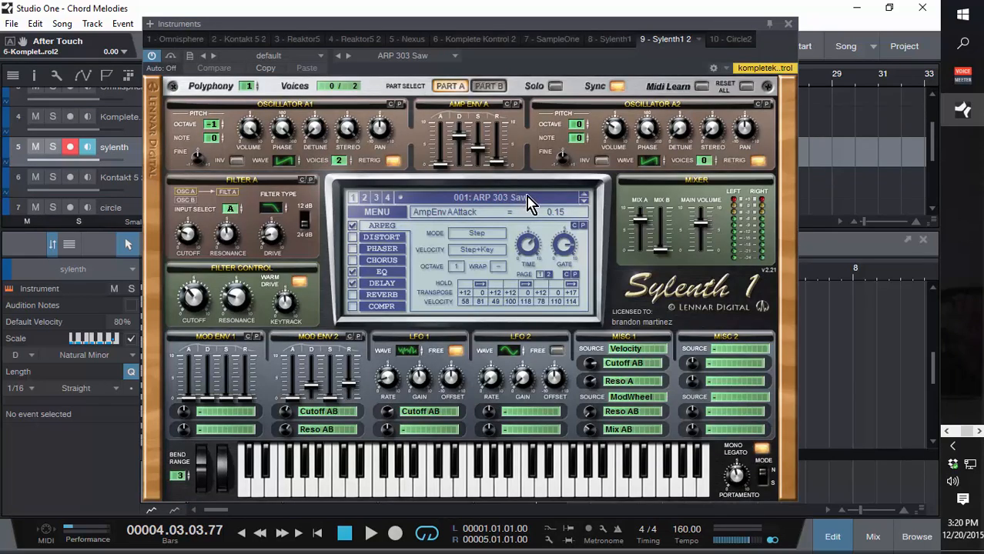
Load the OVO Marvin's Room V3.fxb sound bank into Sylenth1
left_click(528, 202)
left_click(375, 216)
left_click(377, 214)
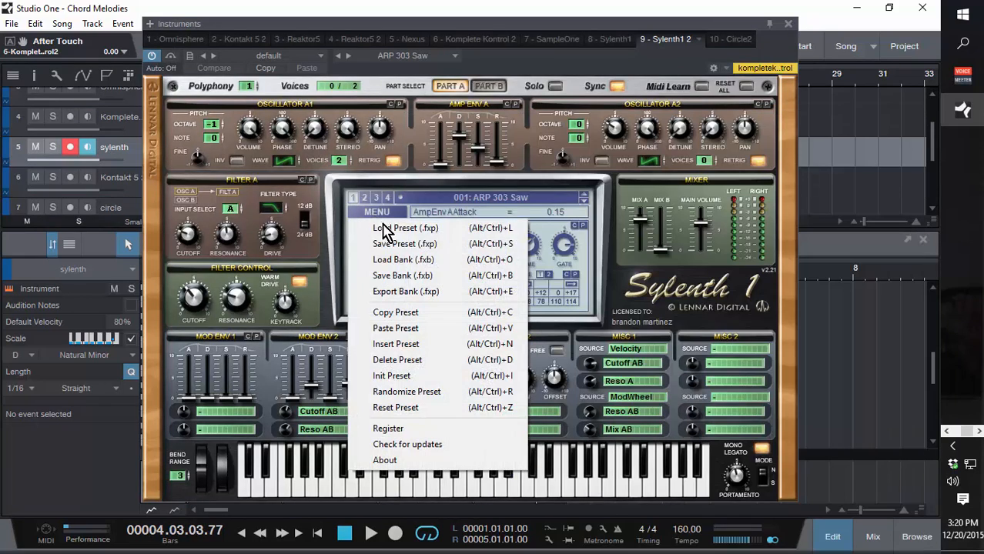
left_click(408, 259)
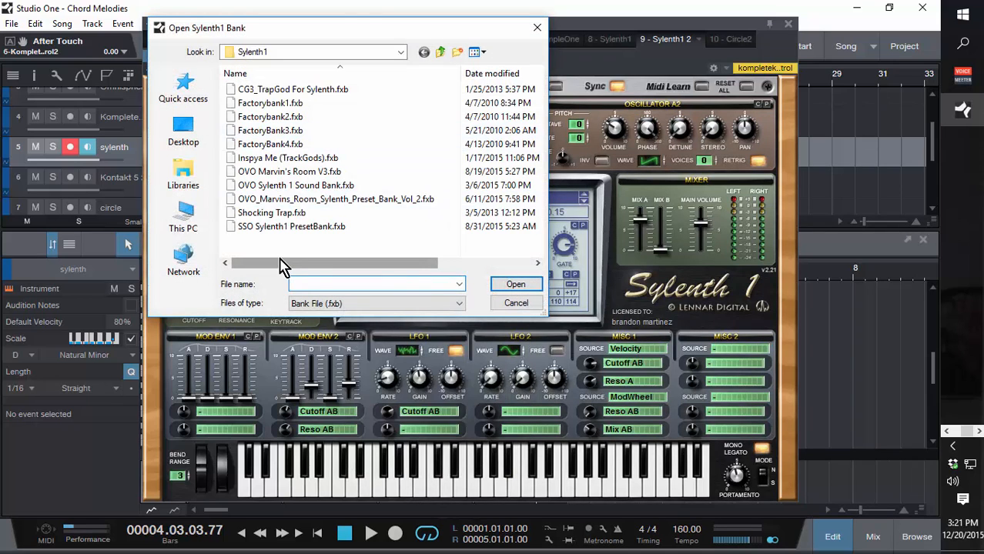
mouse_move(281, 264)
left_mouse_down()
mouse_move(360, 268)
mouse_move(266, 264)
left_mouse_up()
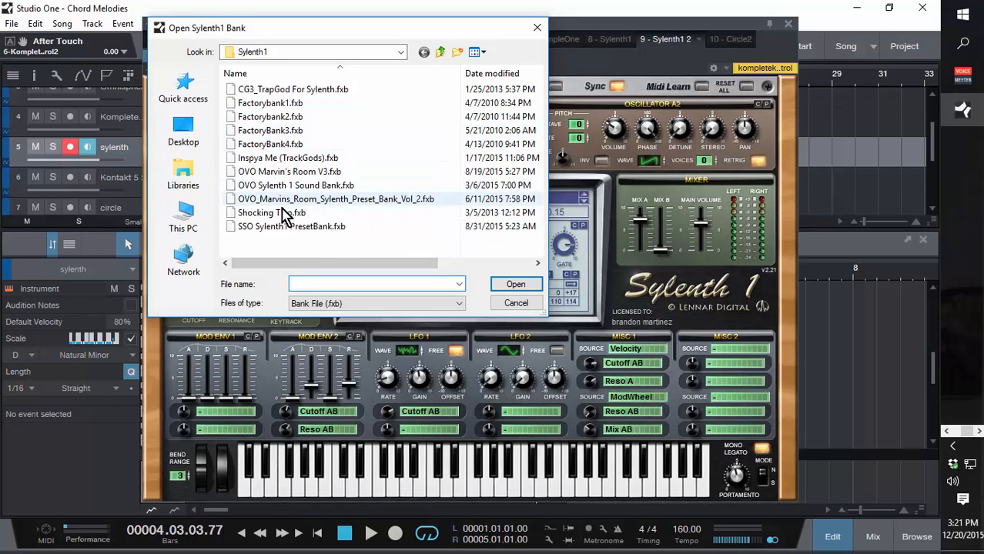
left_click(266, 172)
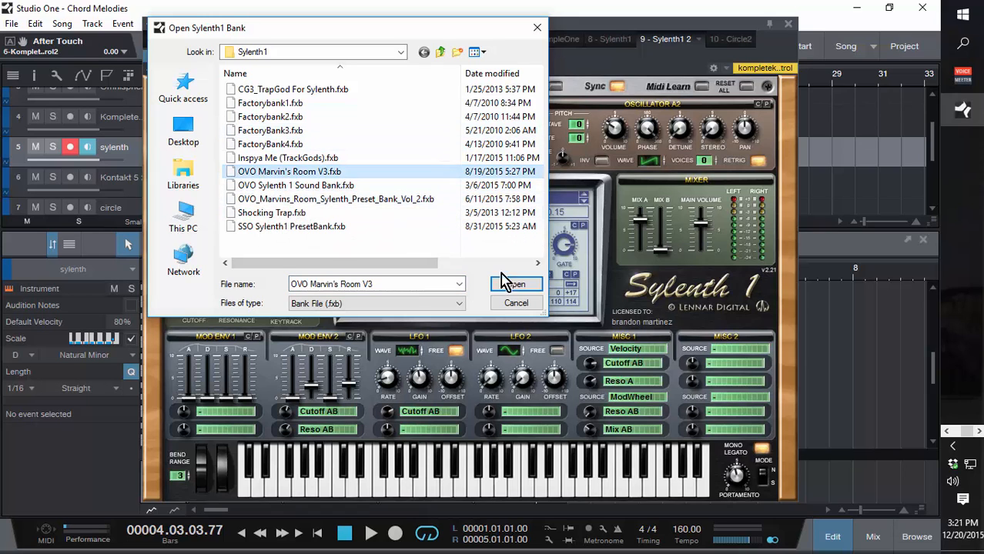
left_click(521, 286)
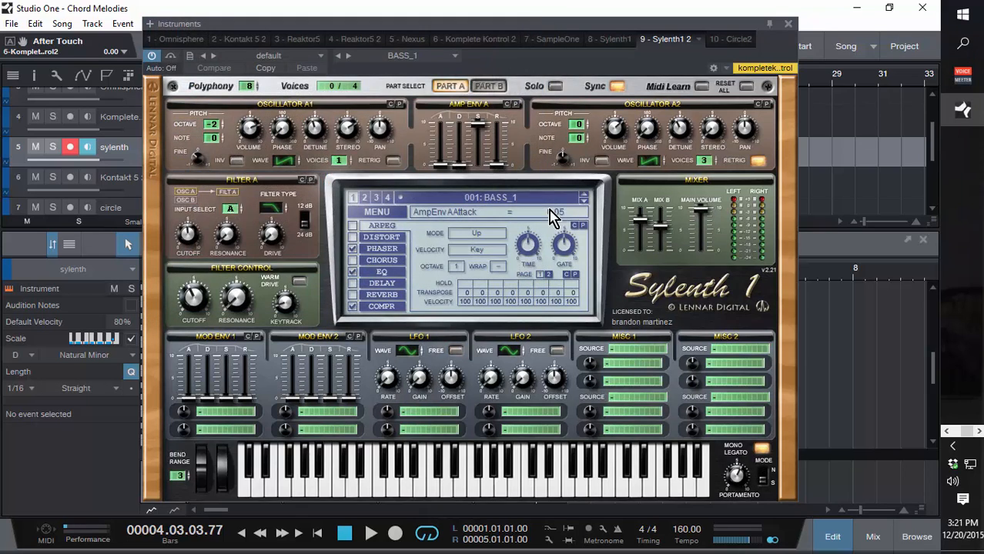
Choose the Sylenth1 preset 063: PLUCK_1, play it with the loop, and close the instrument window
left_click(575, 204)
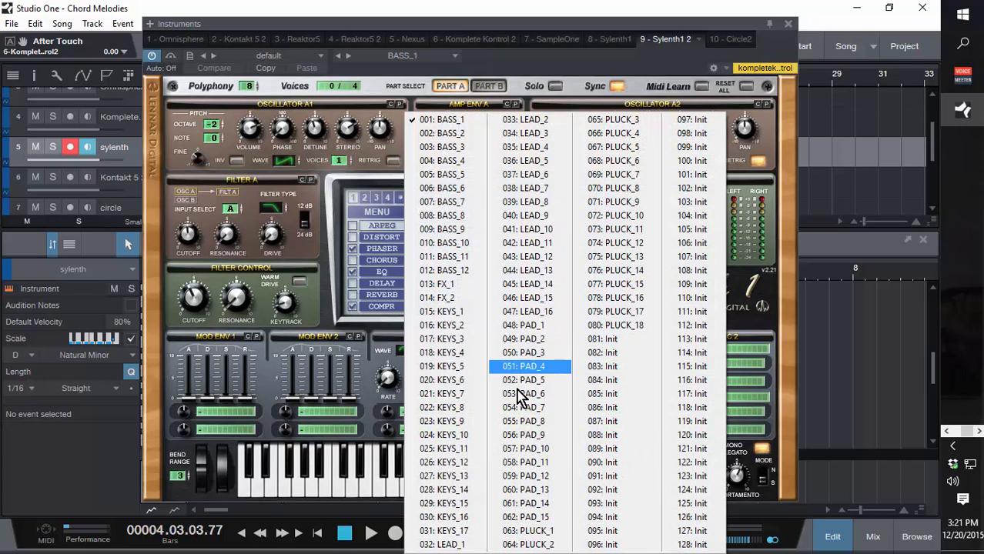
left_click(562, 531)
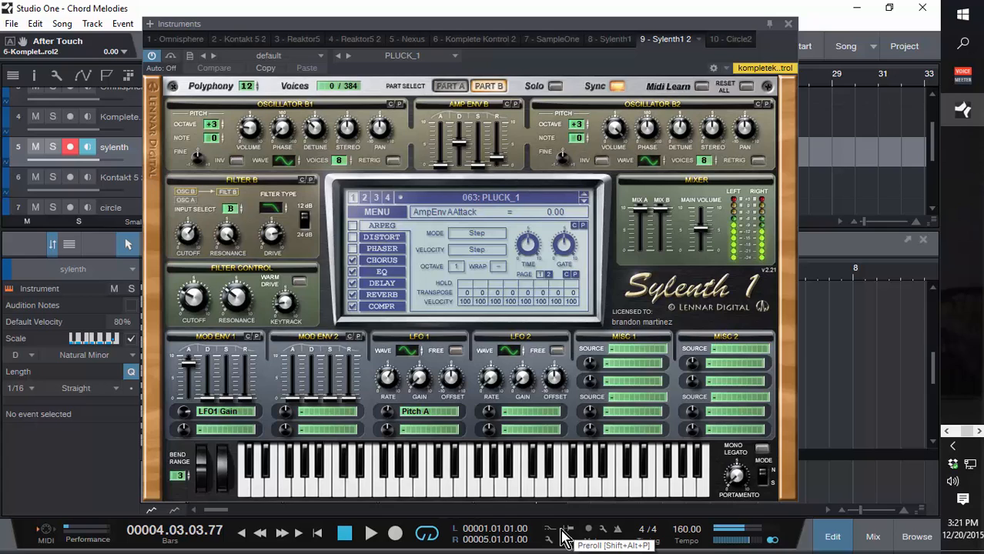
key("space")
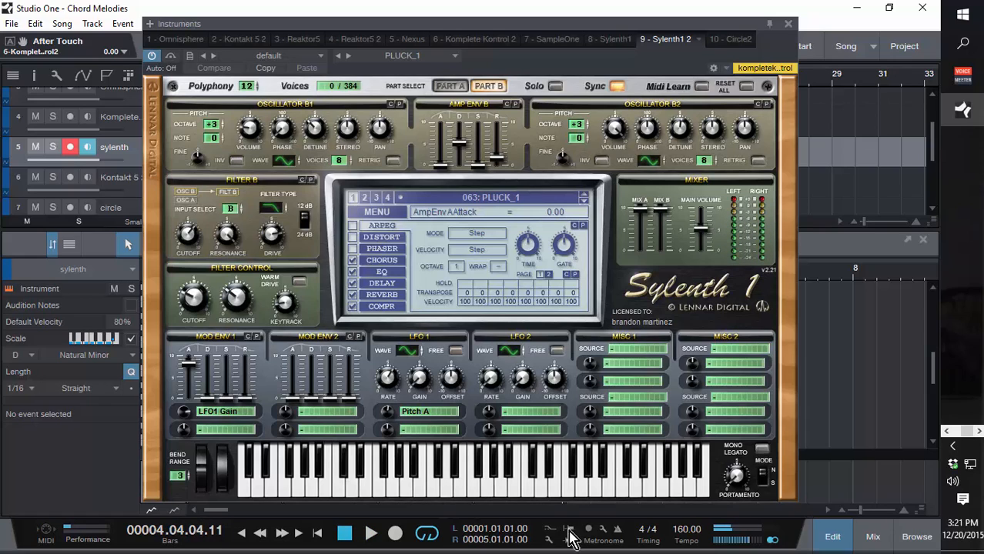
left_click(787, 24)
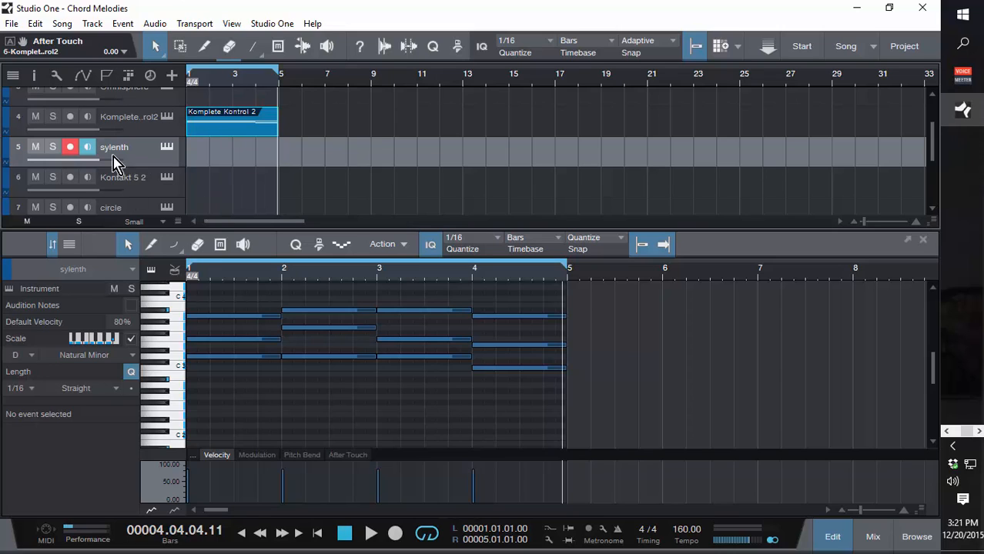
Colour the second Komplete Kontrol track yellow-green and show the track list in the note editor
left_click(7, 115)
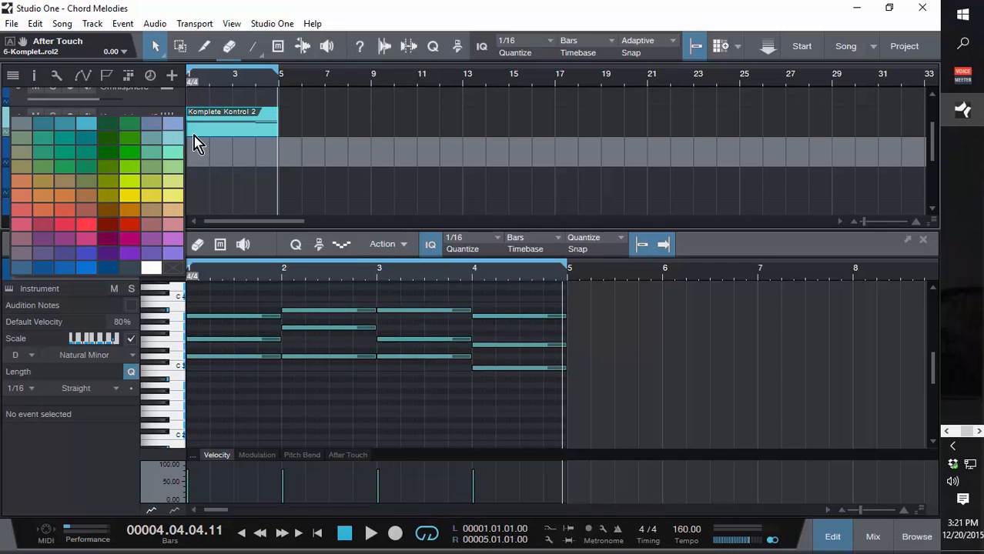
left_click(131, 187)
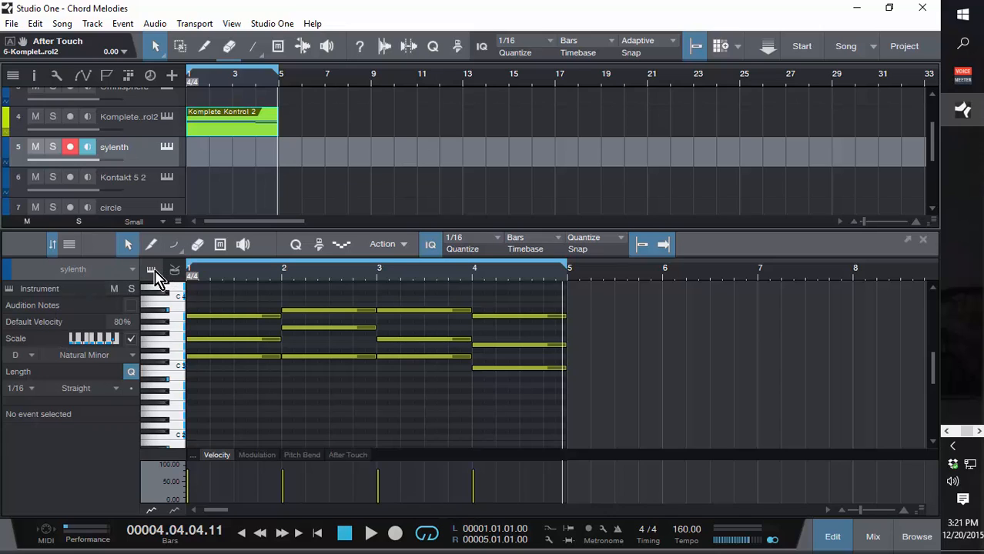
left_click(71, 245)
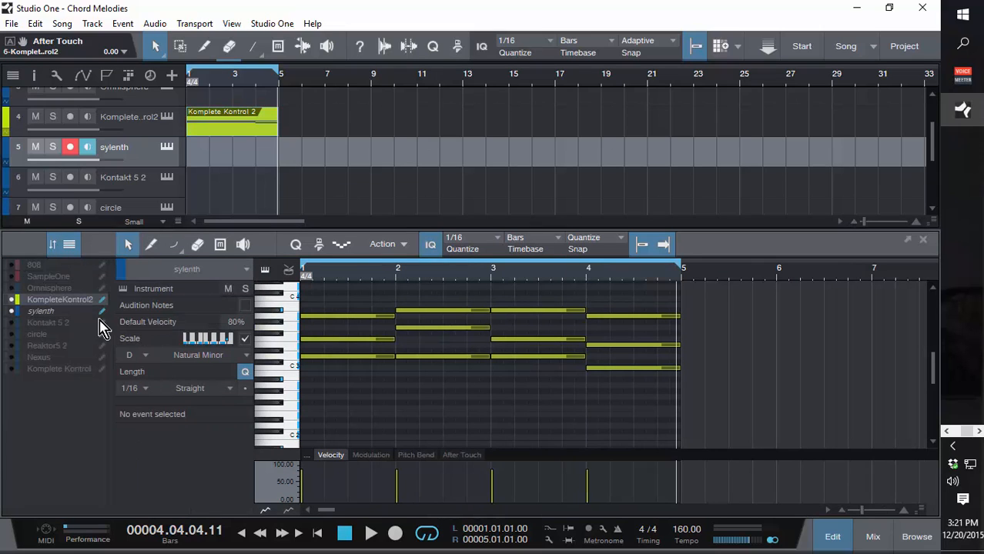
Create an empty sylenth part over bars 1 to 4 and show the KompleteKontrol2 chords behind it as a locked reference
double_click(208, 158)
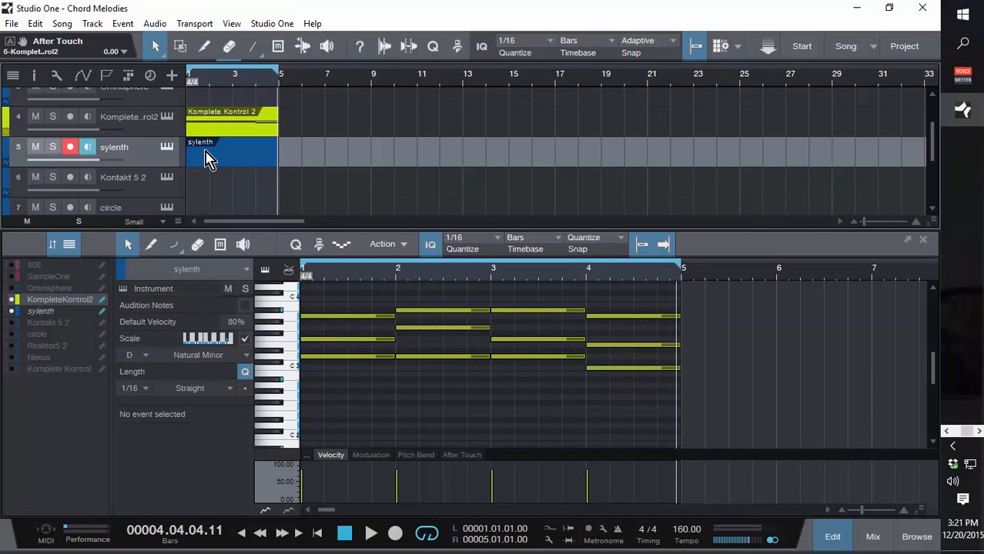
left_click(238, 167)
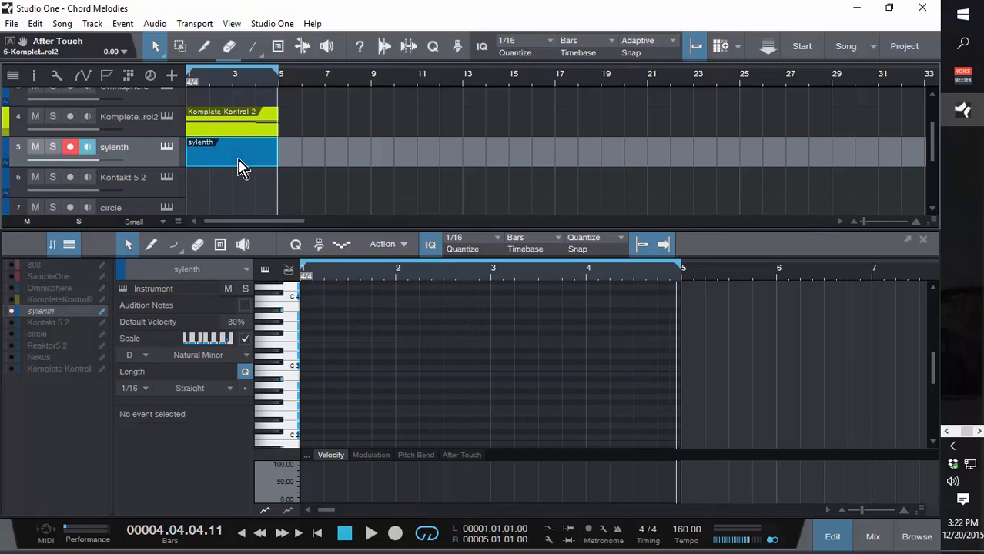
left_click(11, 300)
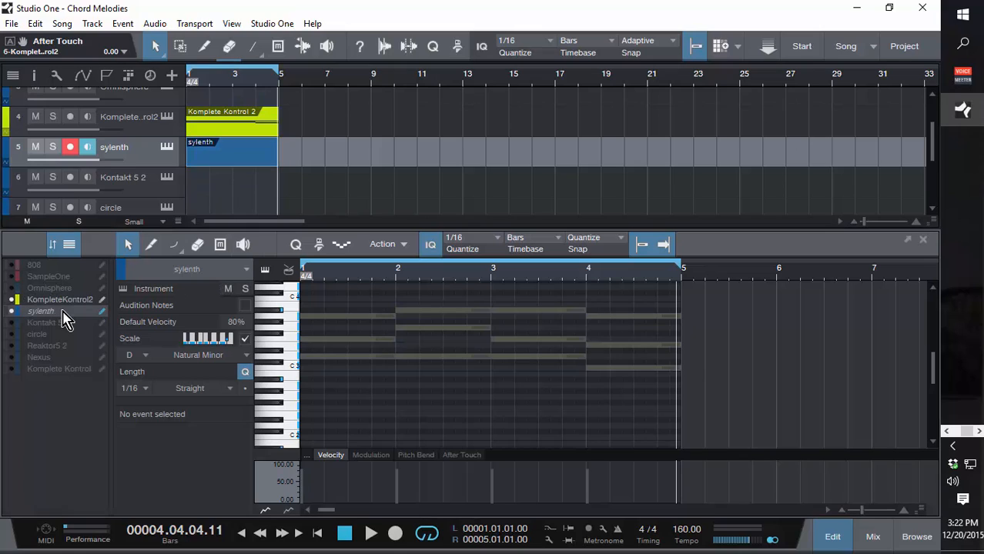
left_click(102, 300)
left_click(103, 311)
scroll(680, 395, "up", 2)
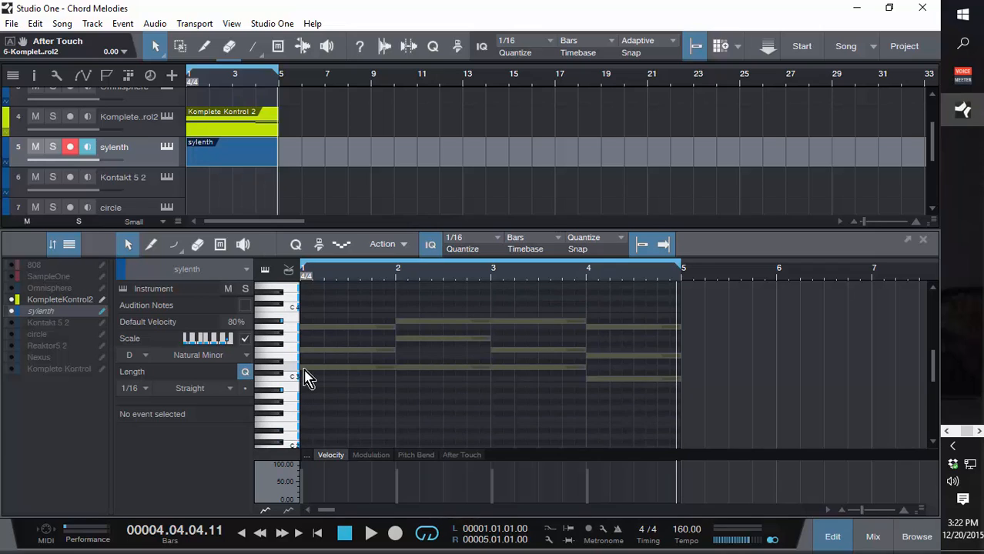
Set the quantize value to 1/8 and add a D3 eighth note on every beat of bar 1 in the sylenth part
left_click(487, 240)
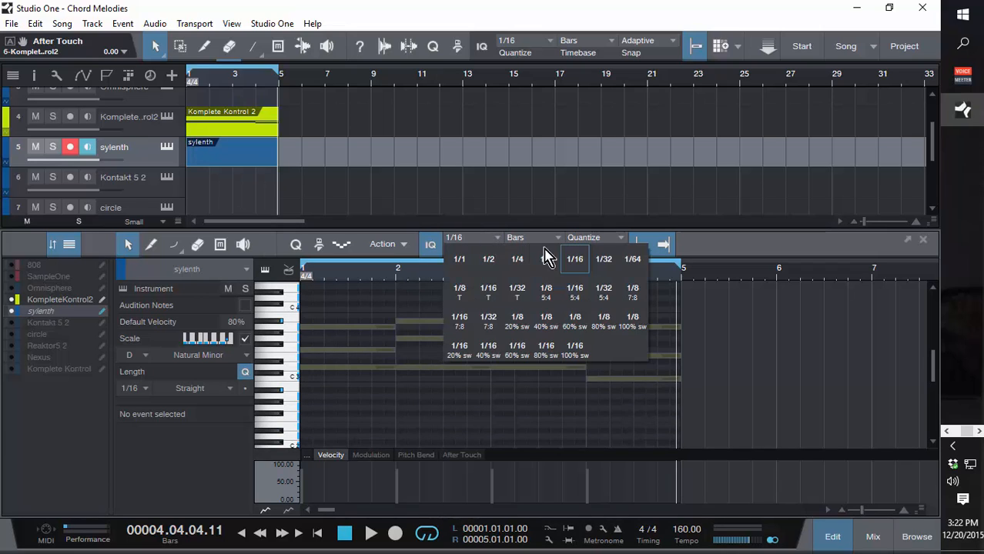
left_click(546, 262)
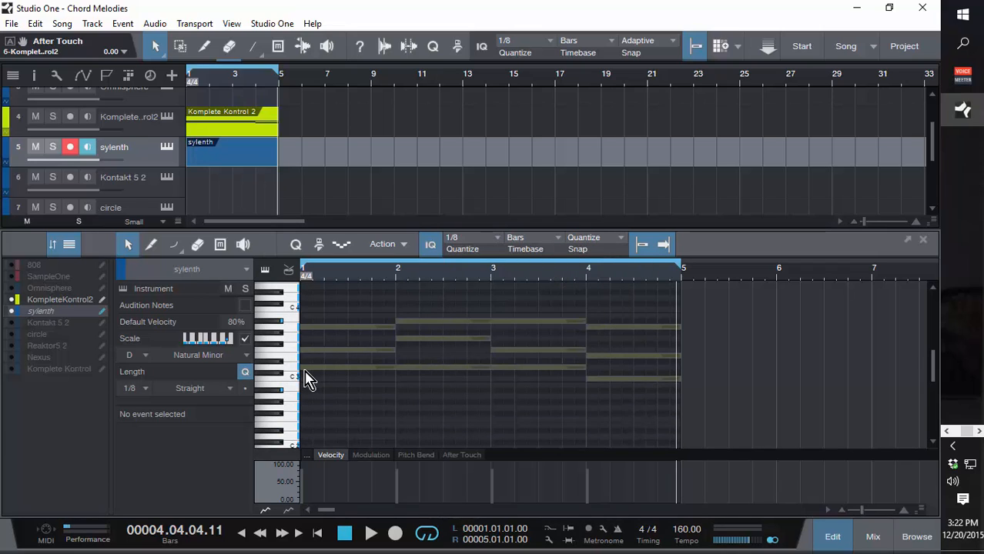
left_click(328, 375)
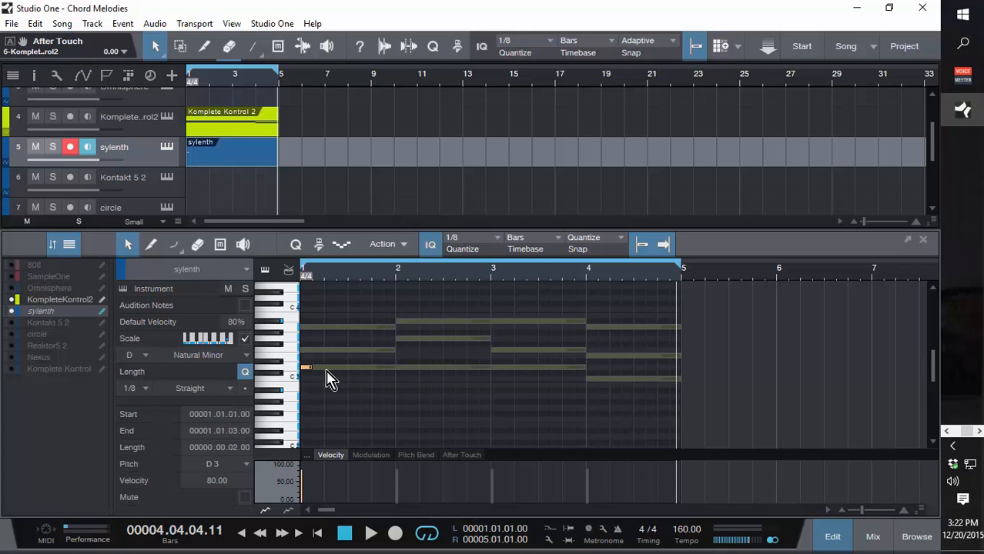
left_click_drag(329, 379, 333, 368)
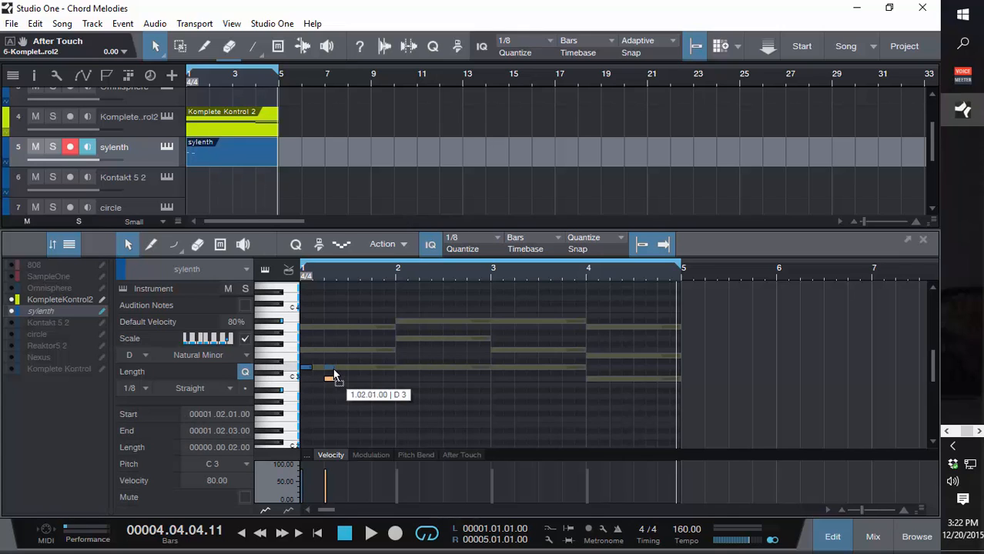
left_click(354, 368)
left_click(373, 367)
Add eighth notes on every beat, D3 in bars 2 and 3 and C3 in bar 4, and play the part
mouse_move(409, 381)
left_mouse_down()
mouse_move(287, 358)
mouse_move(308, 377)
mouse_move(399, 369)
left_mouse_up()
mouse_move(503, 381)
left_mouse_down()
mouse_move(297, 355)
mouse_move(306, 371)
mouse_move(494, 375)
left_mouse_up()
left_click(685, 402)
left_click_drag(716, 386, 593, 377)
left_click(537, 402)
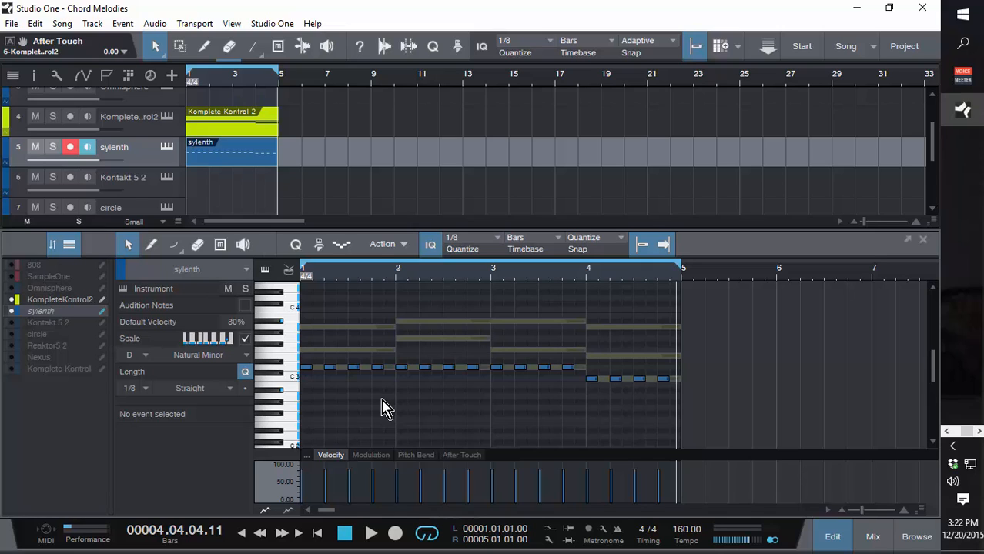
key("space")
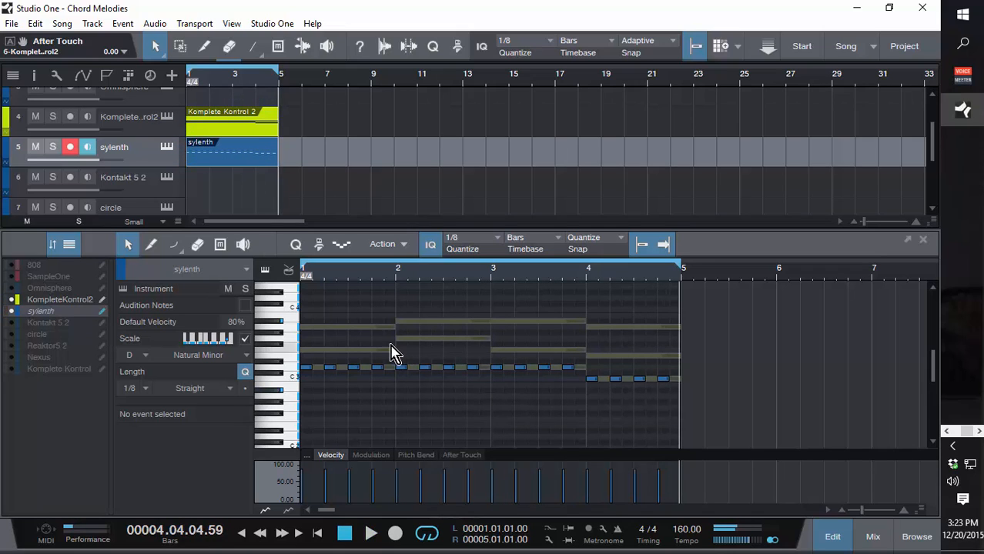
Move the four sylenth notes in bar 2 up to G3 and those in bar 3 up to F3, and play the result
left_click_drag(385, 349, 468, 380)
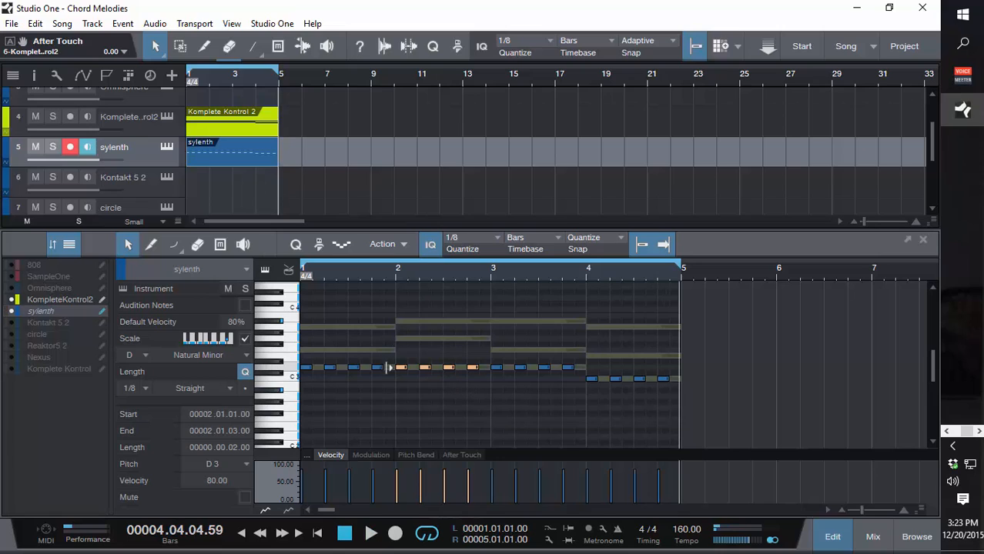
left_click_drag(405, 377, 402, 339)
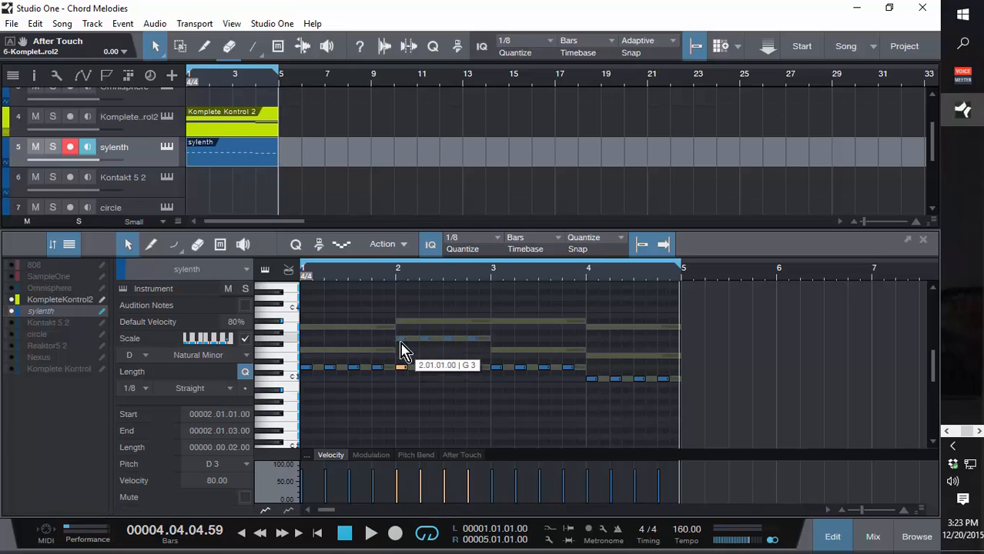
left_click(555, 382)
left_click_drag(553, 377, 497, 352)
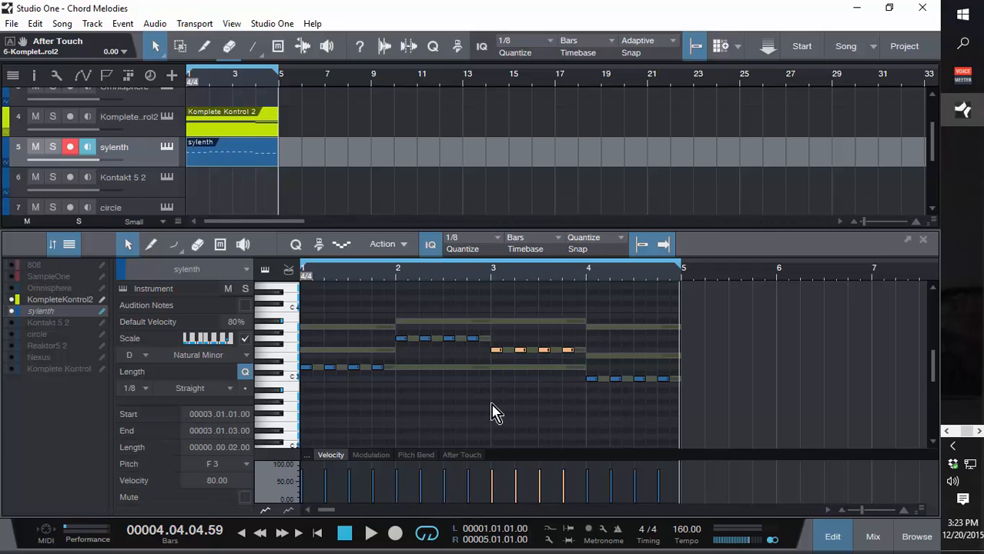
key("space")
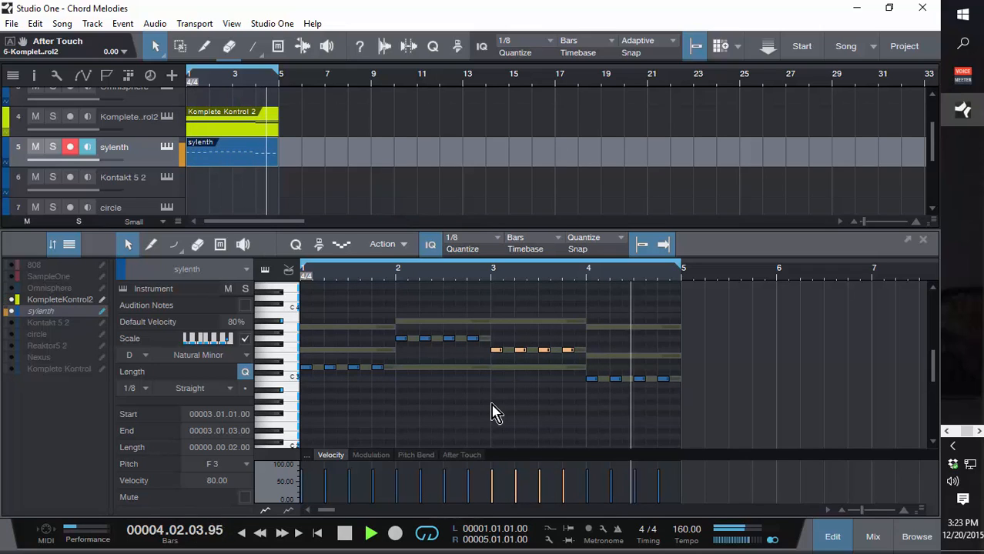
key("space")
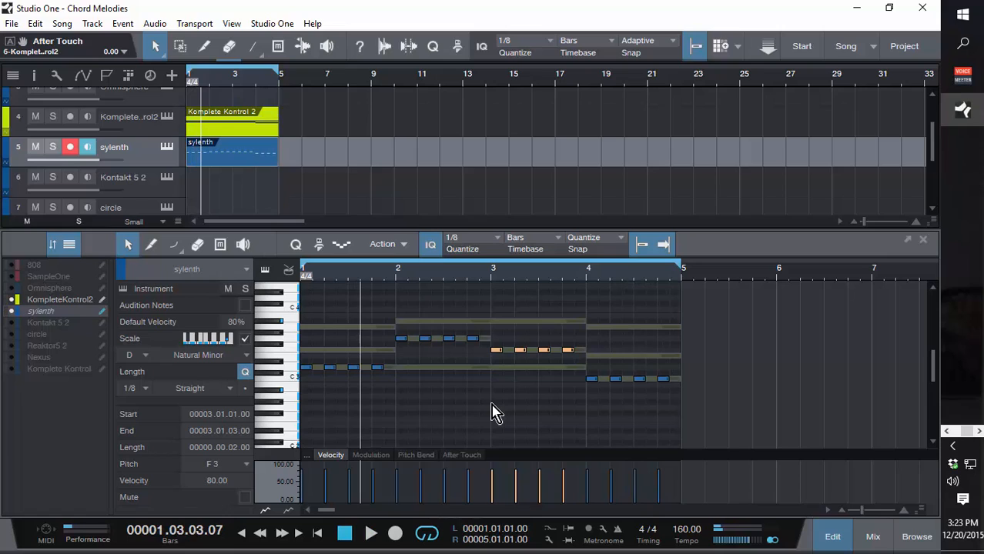
Move the beat-4 notes to F3 in bar 1, D3 in bars 2 and 3, and E3 in bar 4, and play from the start
left_click(432, 391)
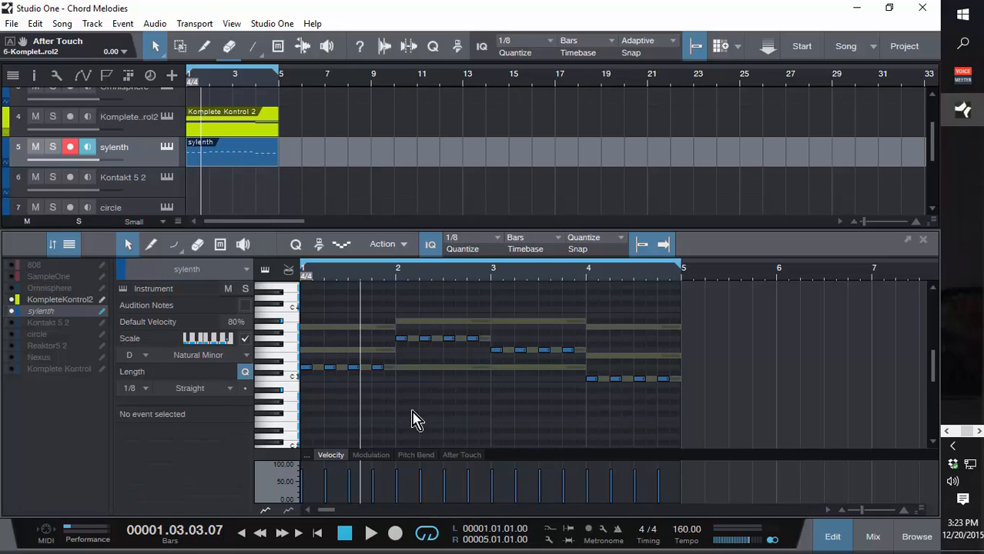
left_click(376, 367)
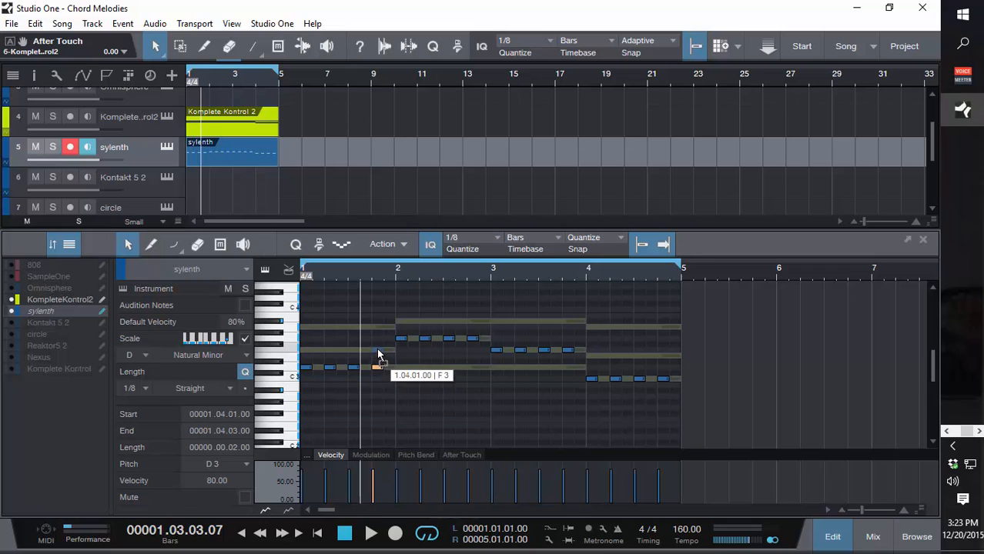
left_click_drag(377, 354, 377, 352)
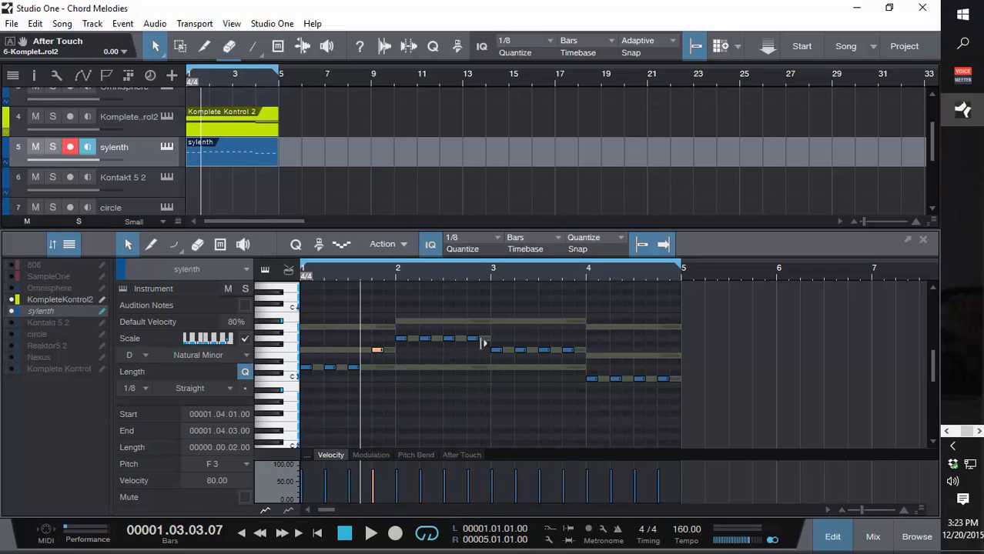
left_click(471, 338)
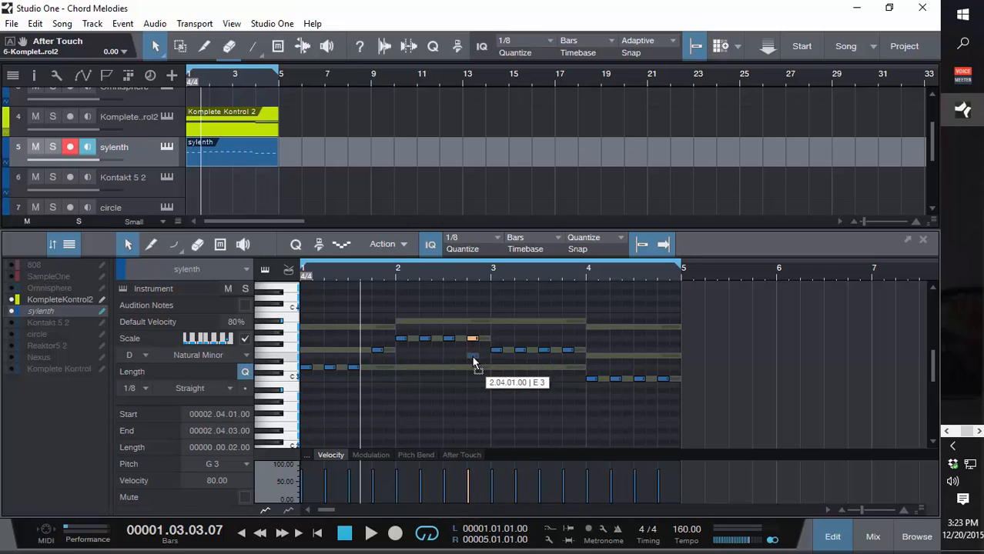
left_click_drag(473, 370, 473, 368)
left_click_drag(568, 352, 567, 368)
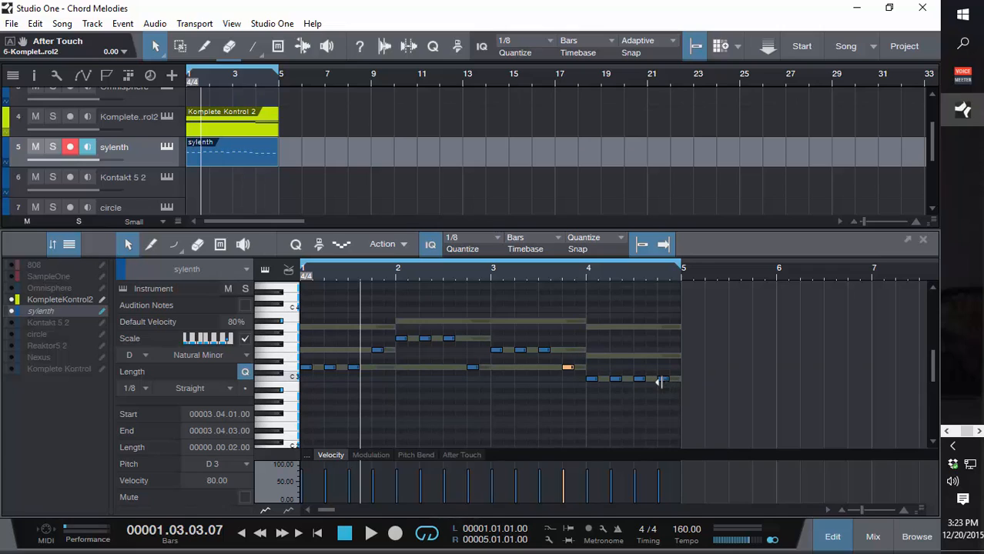
left_click_drag(660, 380, 667, 356)
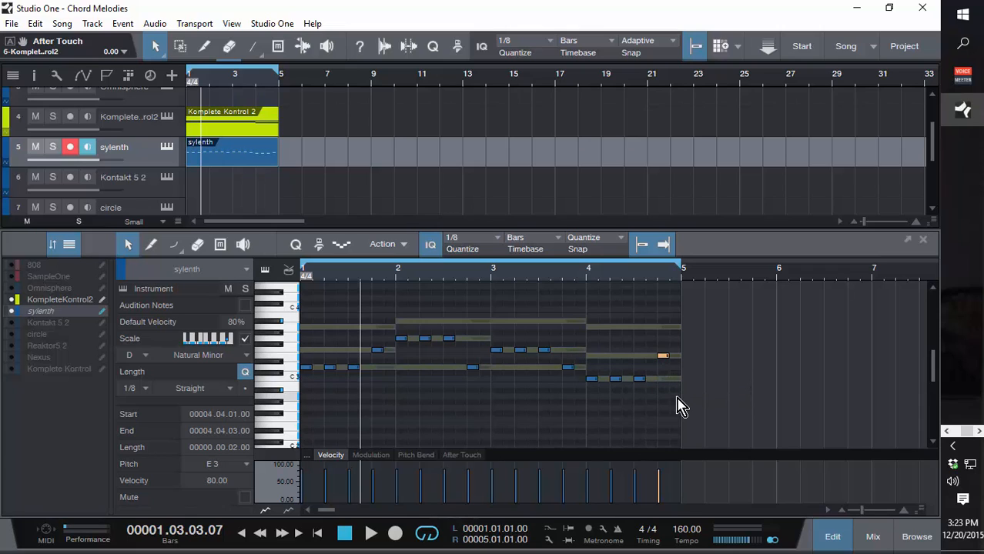
key("comma")
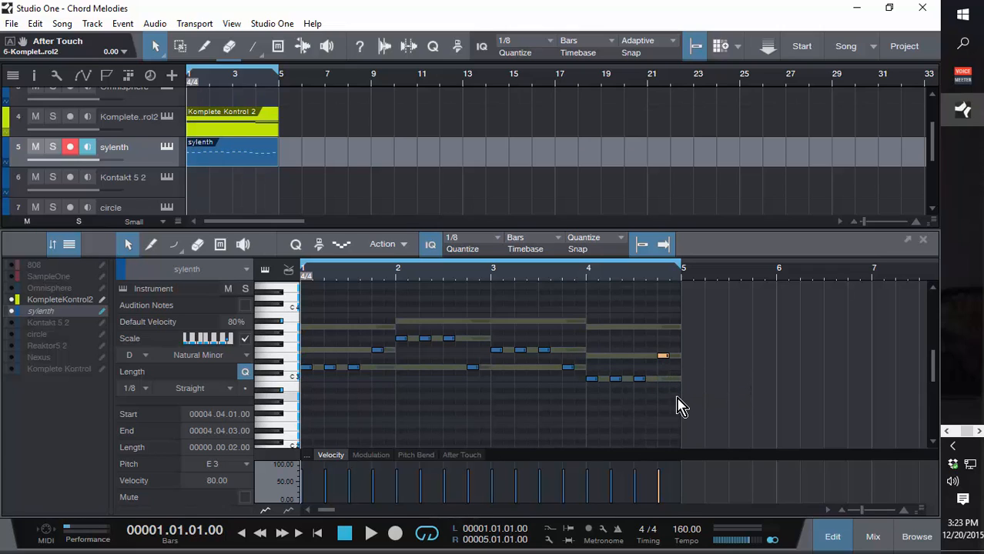
key("space")
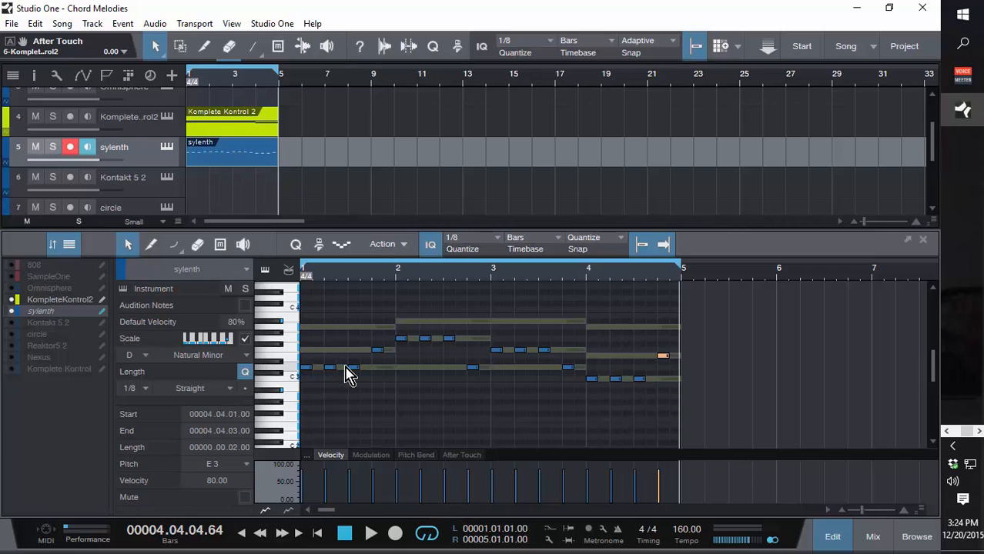
Try A3 on beat 3 of bar 1, D3 on beat 2 of bar 2 and A#3 on beat 2 of bar 3, playing the results
left_click_drag(355, 366, 355, 327)
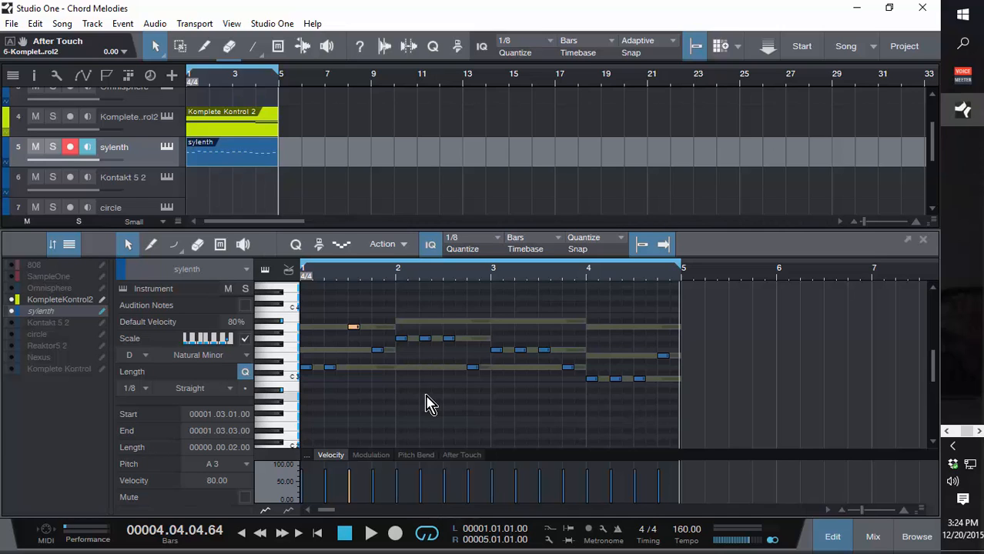
key("space")
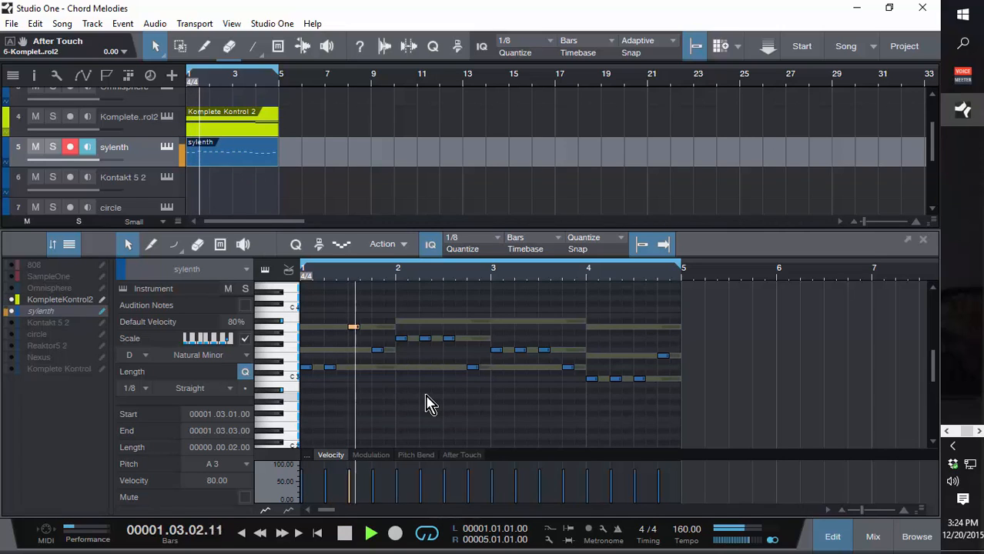
key("space")
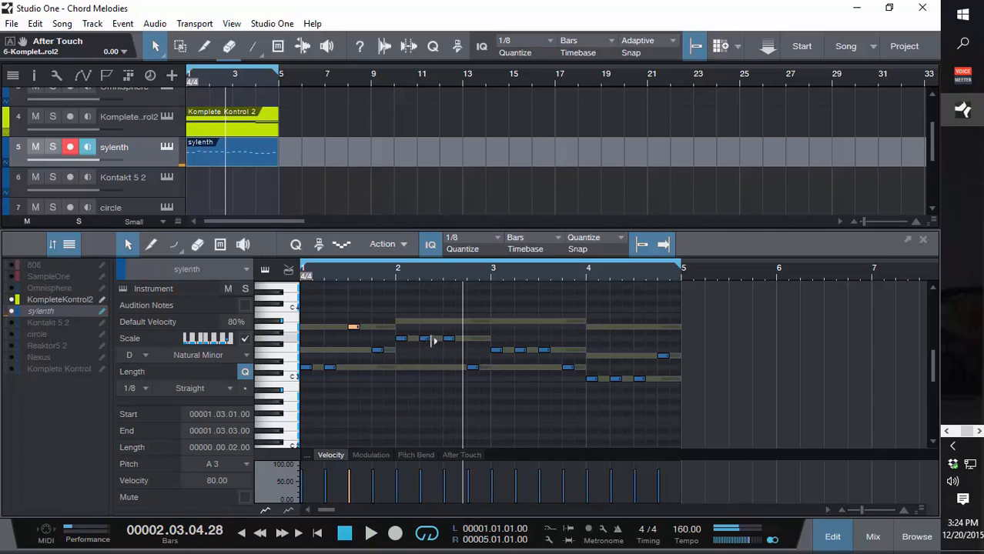
left_click_drag(427, 340, 426, 365)
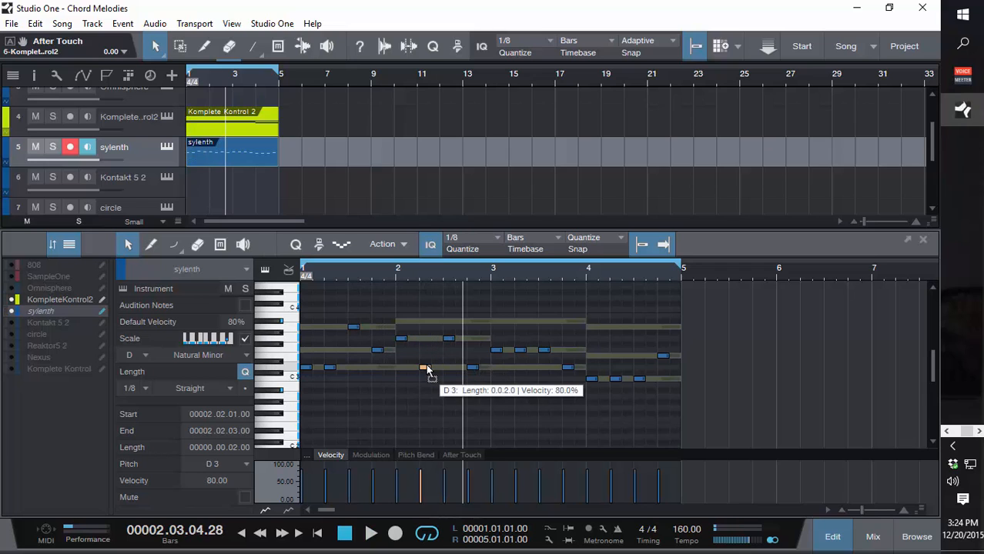
key("space")
left_click(520, 351)
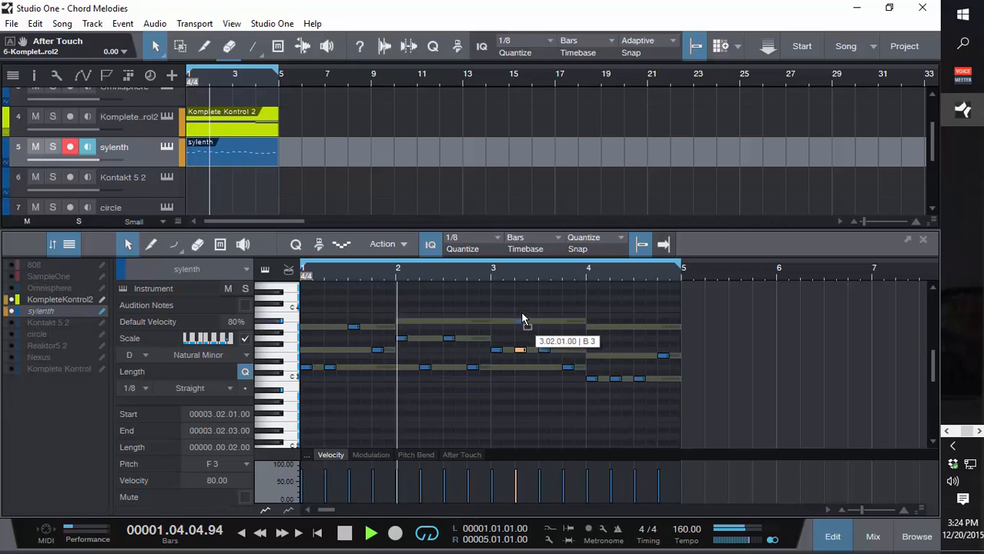
left_click_drag(520, 320, 543, 329)
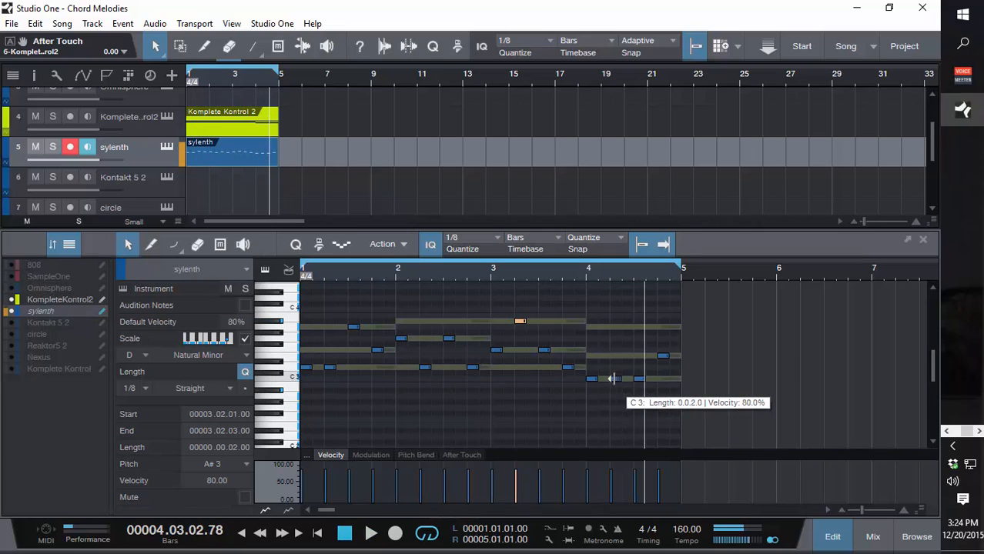
Return the bar 3 beat-2 note to F3, the bar 1 beat-3 note to D3 and the bar 2 beat-2 note to G3
left_click_drag(523, 321, 525, 350)
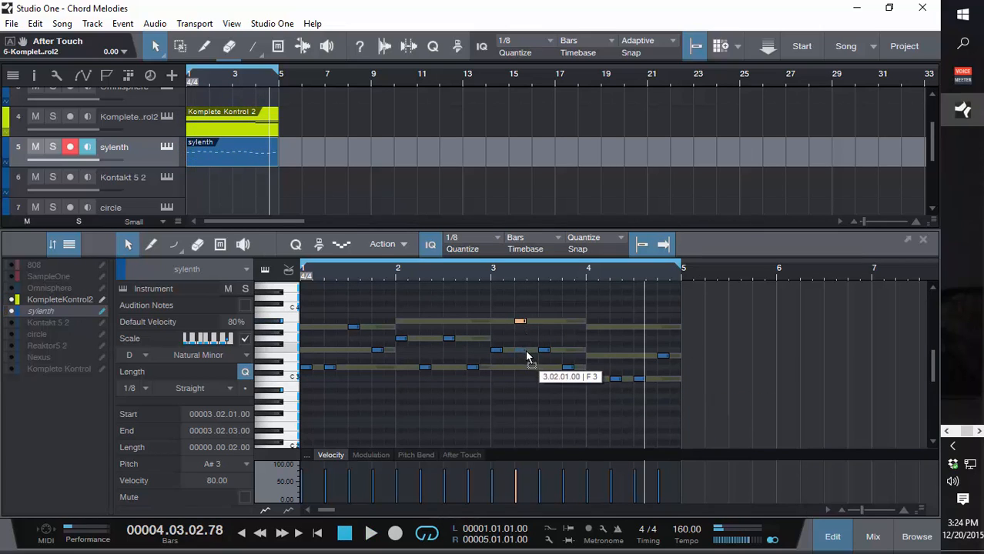
left_click_drag(355, 333, 359, 352)
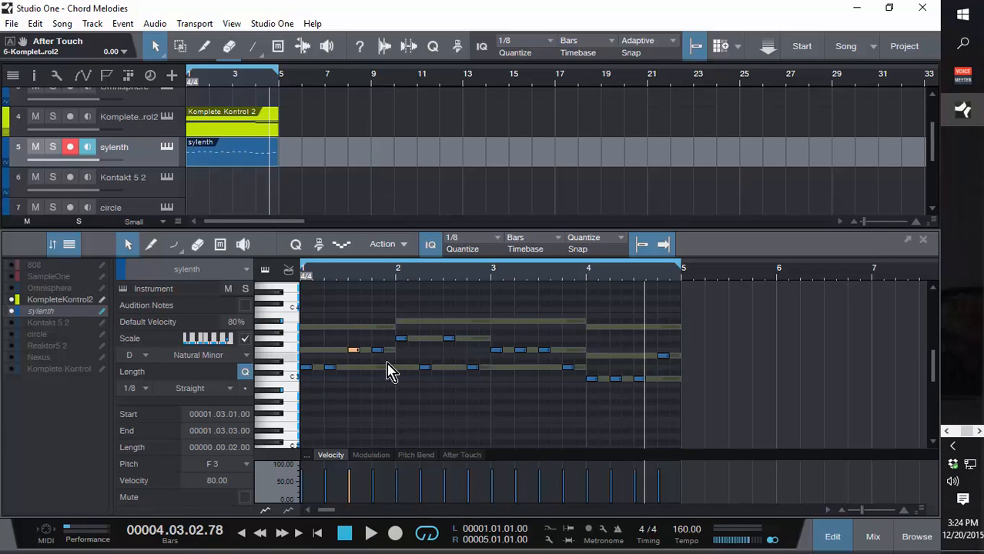
left_click_drag(356, 352, 360, 364)
left_click_drag(357, 364, 353, 328)
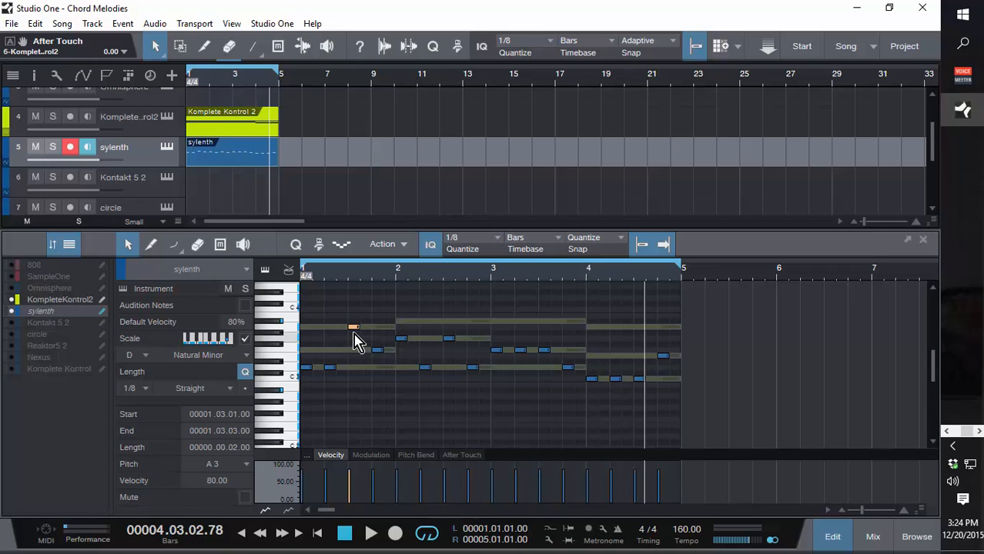
left_click_drag(354, 331, 356, 366)
left_click_drag(401, 339, 433, 338)
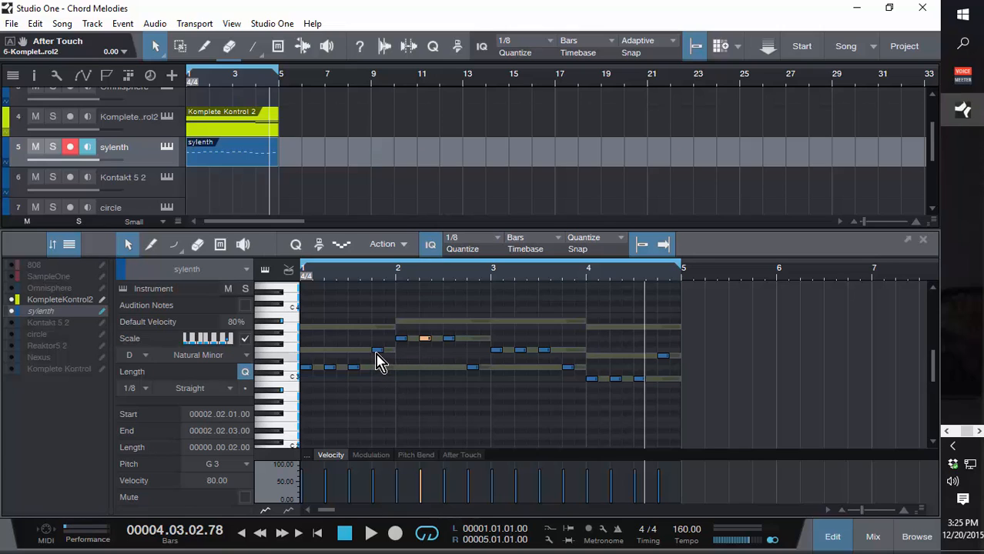
Compare E3 with F3 for the beat-4 note of bar 1 by playing each version, leaving it at F3
left_click_drag(377, 356, 378, 357)
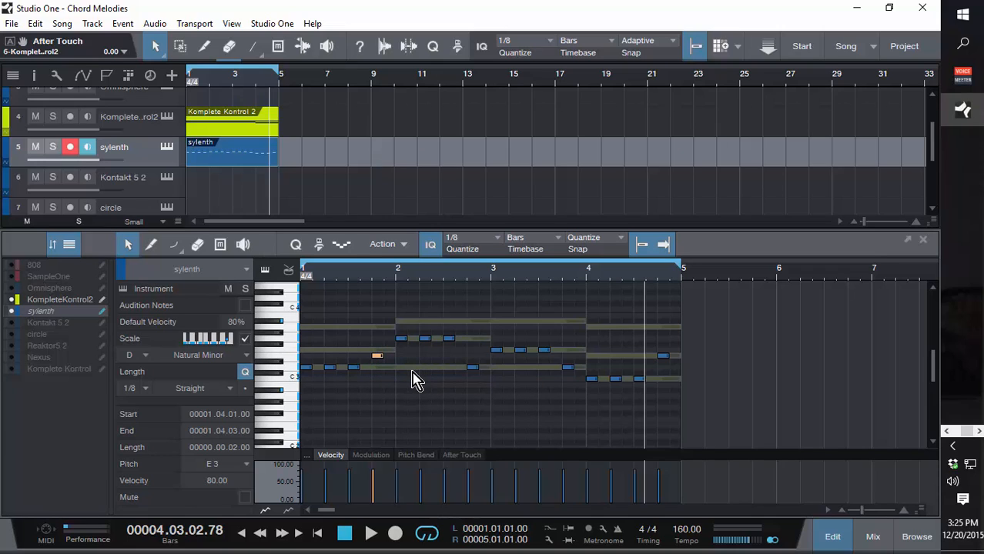
key("space")
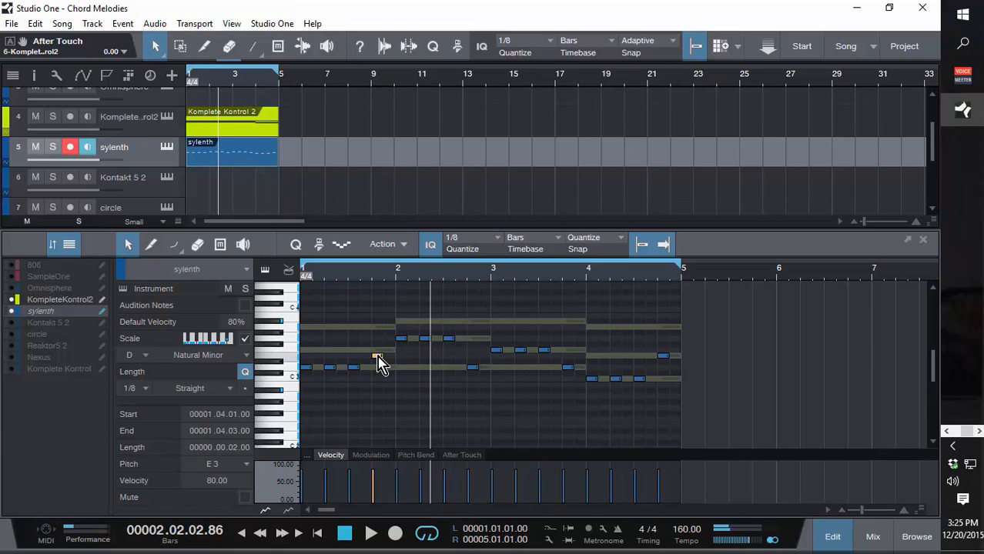
left_click_drag(379, 358, 378, 353)
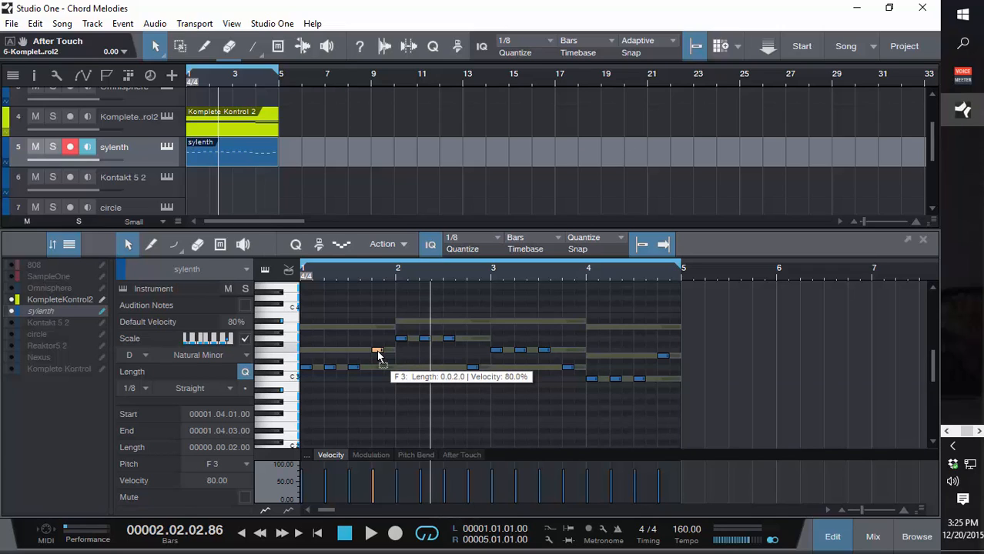
key("space")
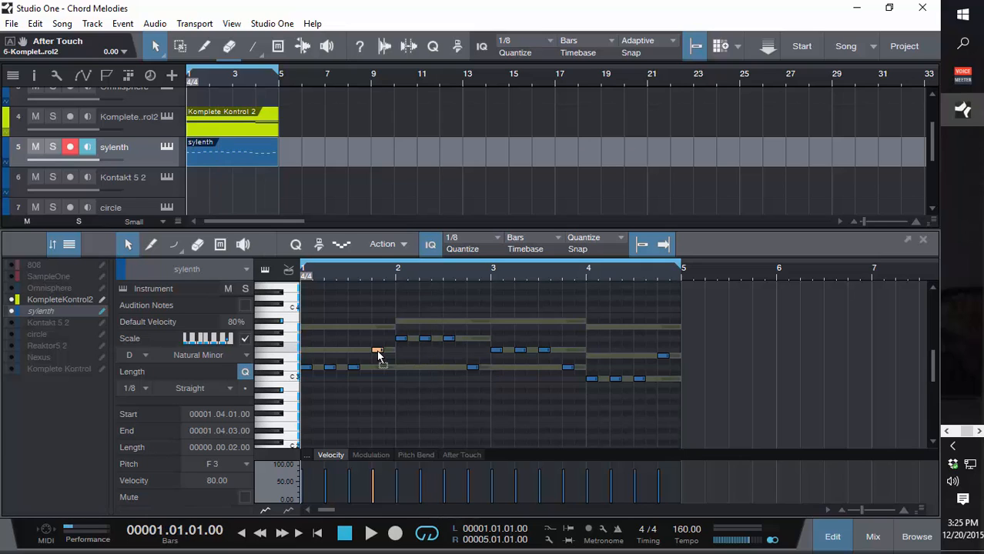
key("space")
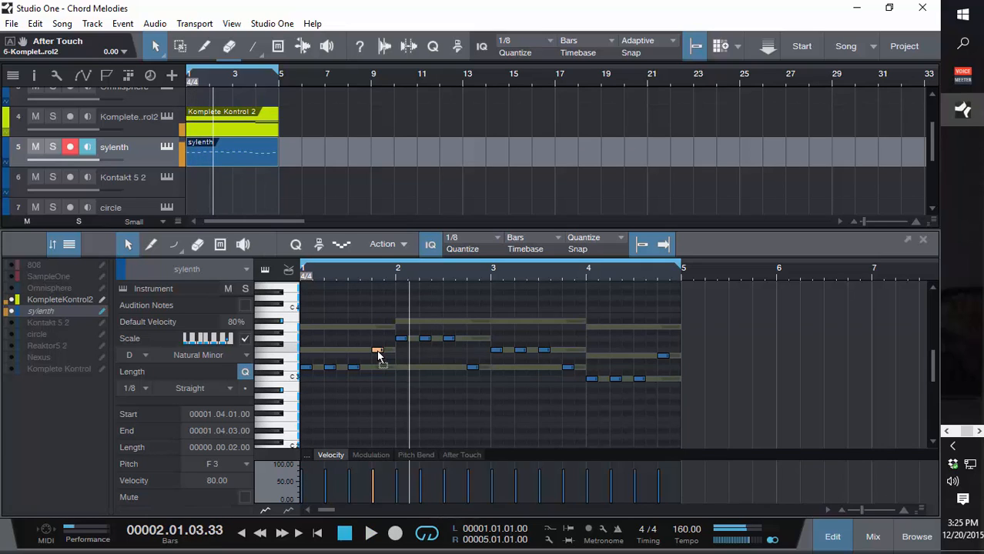
Lower the beat-4 note of bar 1 to E3 and play from the start
right_click(382, 364)
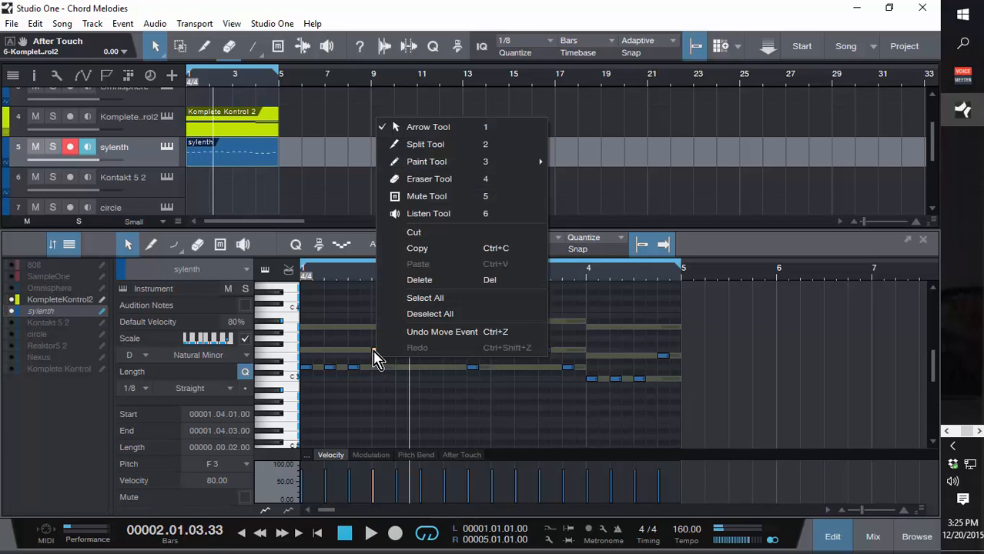
left_click(374, 352)
left_click_drag(376, 351, 376, 356)
key("space")
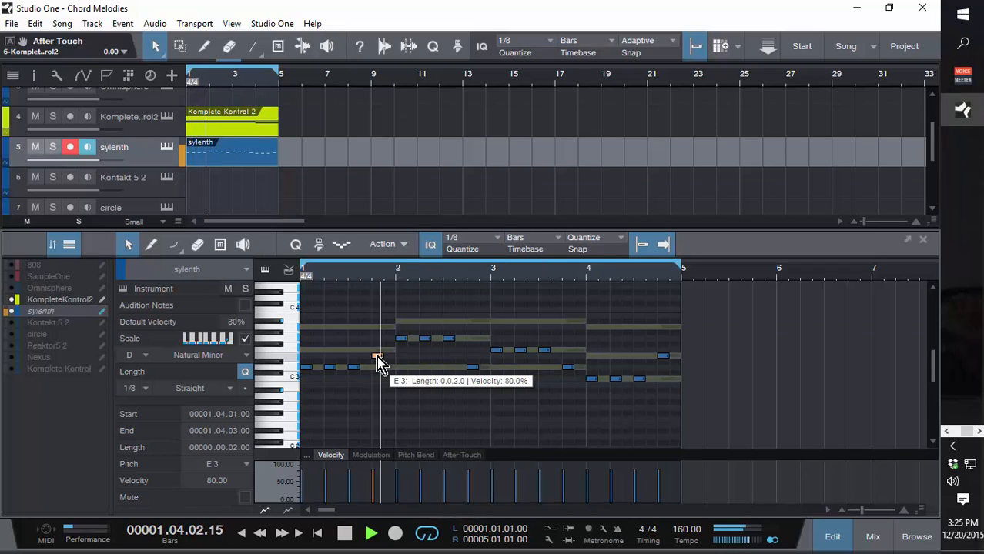
key("space")
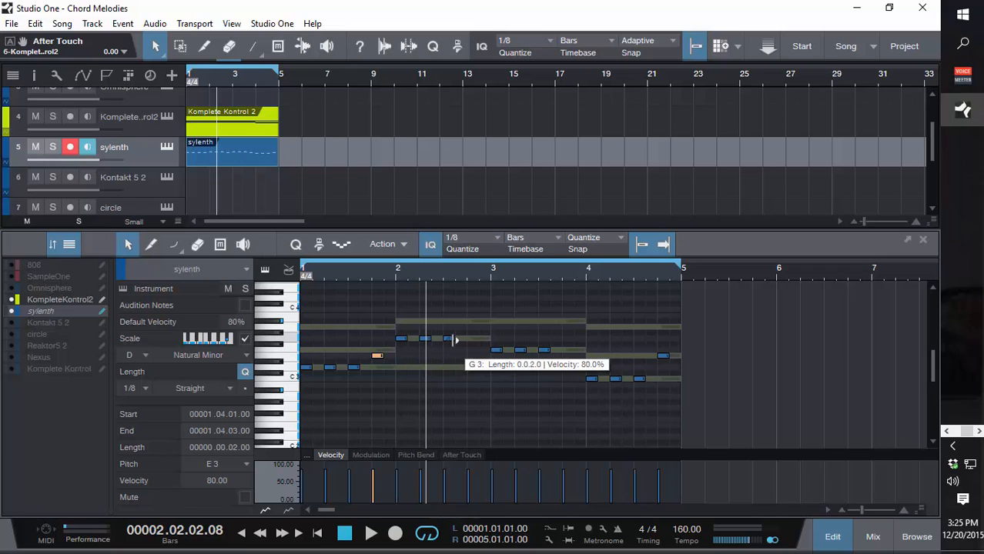
Move the beat-3 note to F3 in bar 2 and to D3 in bar 4, and play the melody
left_click_drag(449, 342, 455, 362)
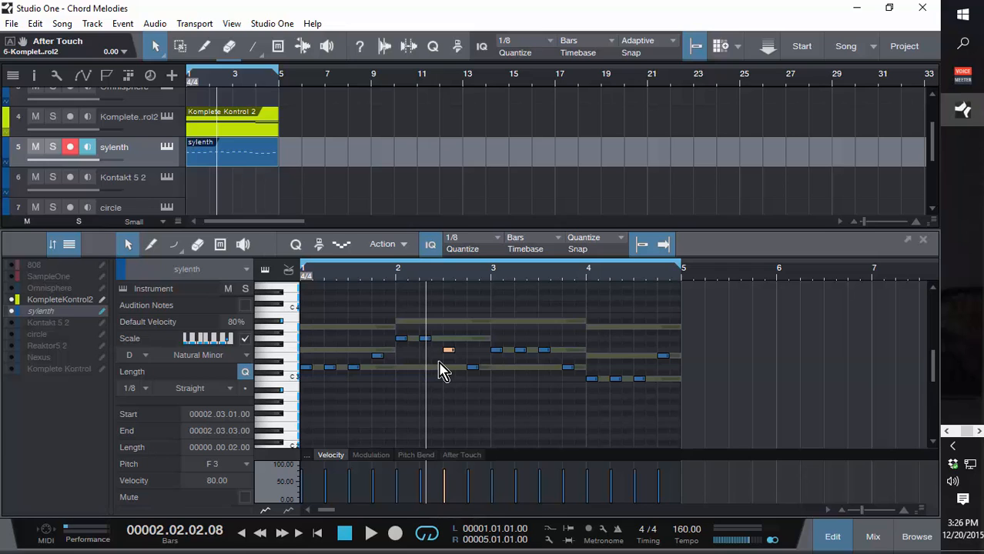
key("space")
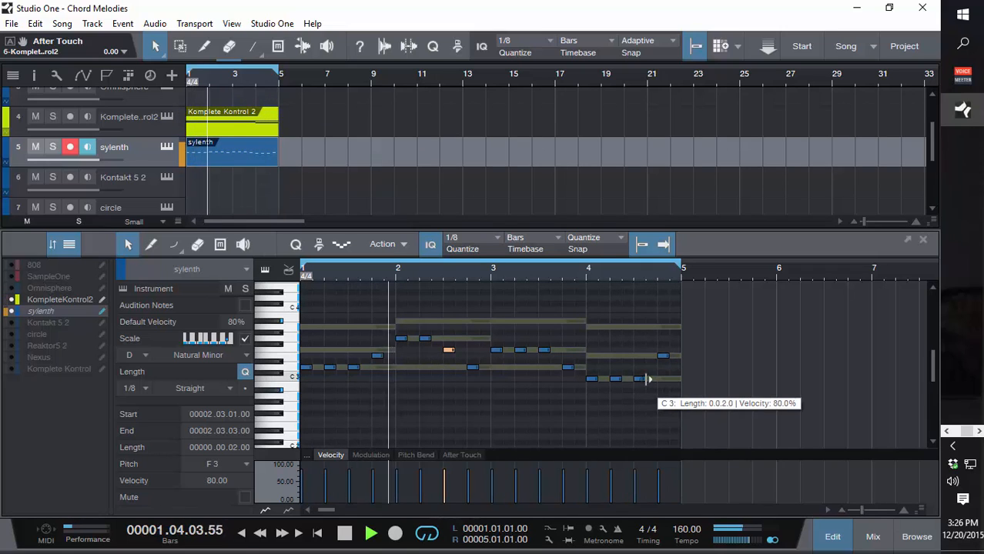
left_click_drag(639, 379, 640, 368)
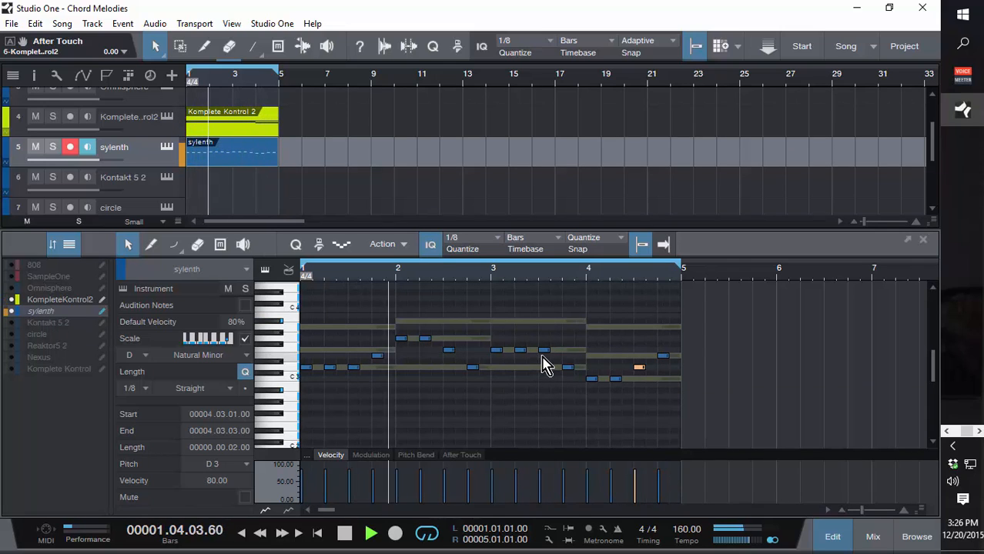
key("space")
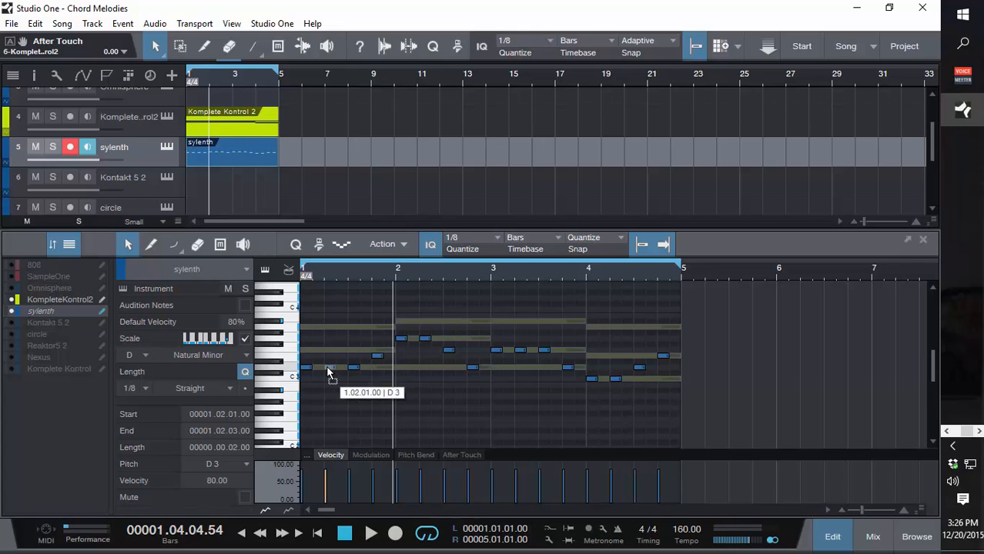
Shift the beat-2 note in all four bars an eighth earlier so it directly follows the first note, playing the part
left_click_drag(324, 371, 321, 371)
key("space")
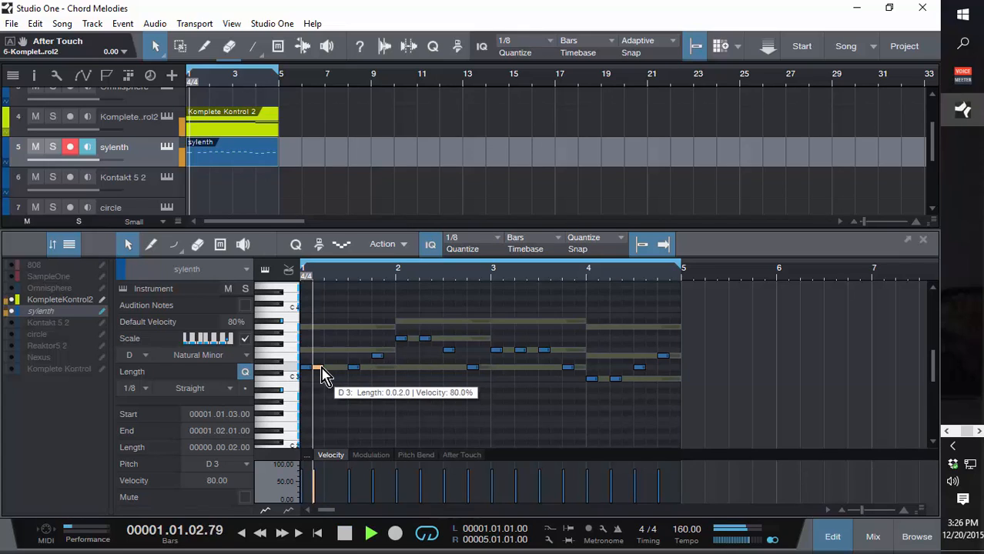
key("space")
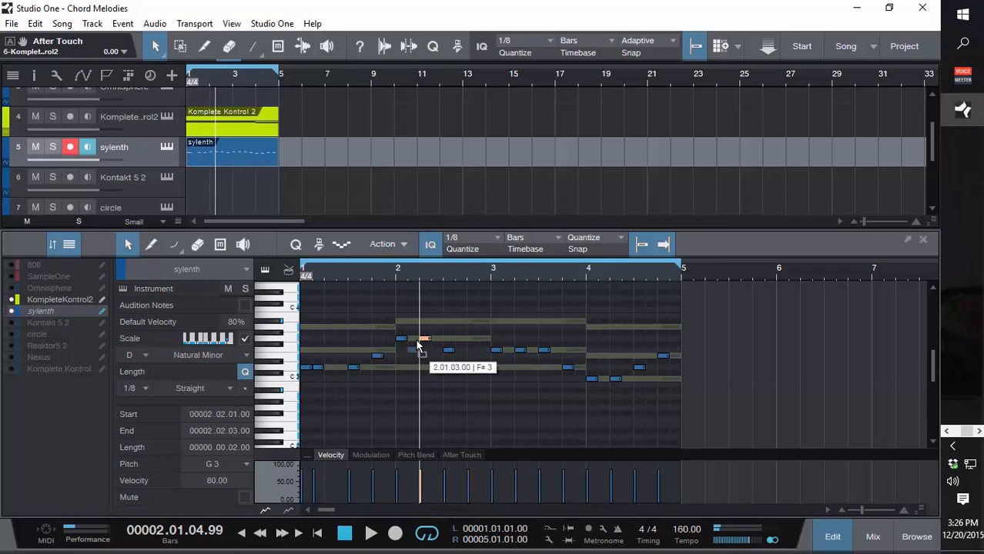
left_click(415, 338)
key("space")
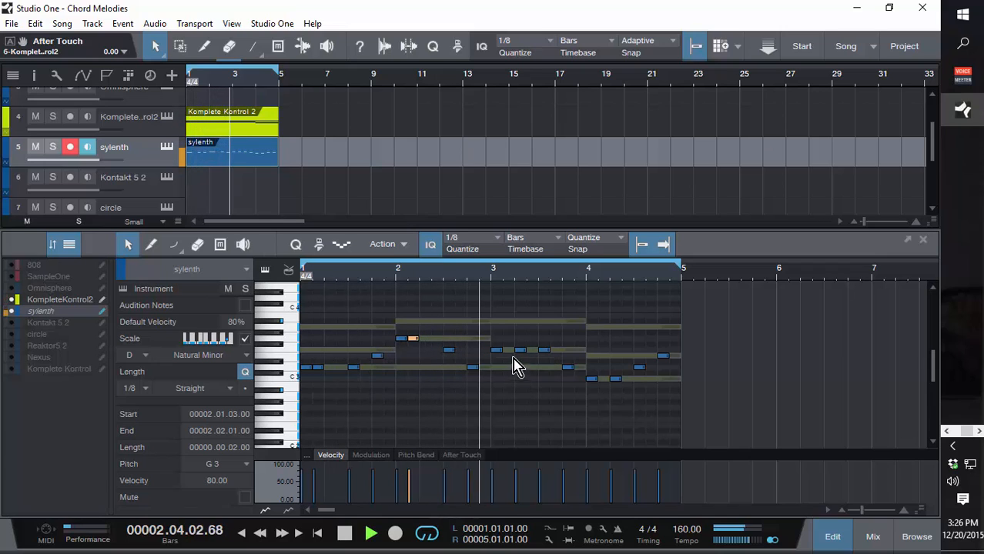
left_click(518, 351)
left_click_drag(509, 354, 509, 354)
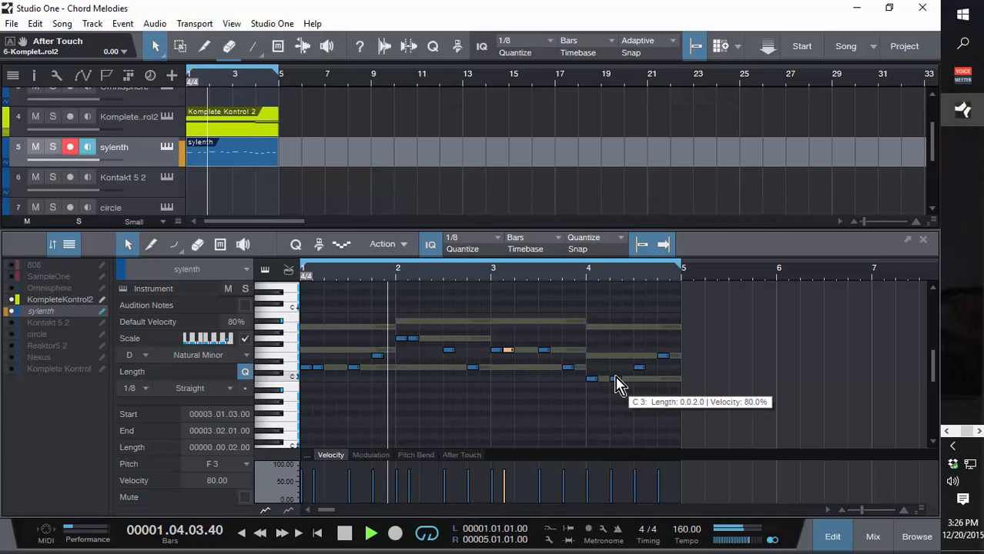
left_click_drag(616, 379, 605, 378)
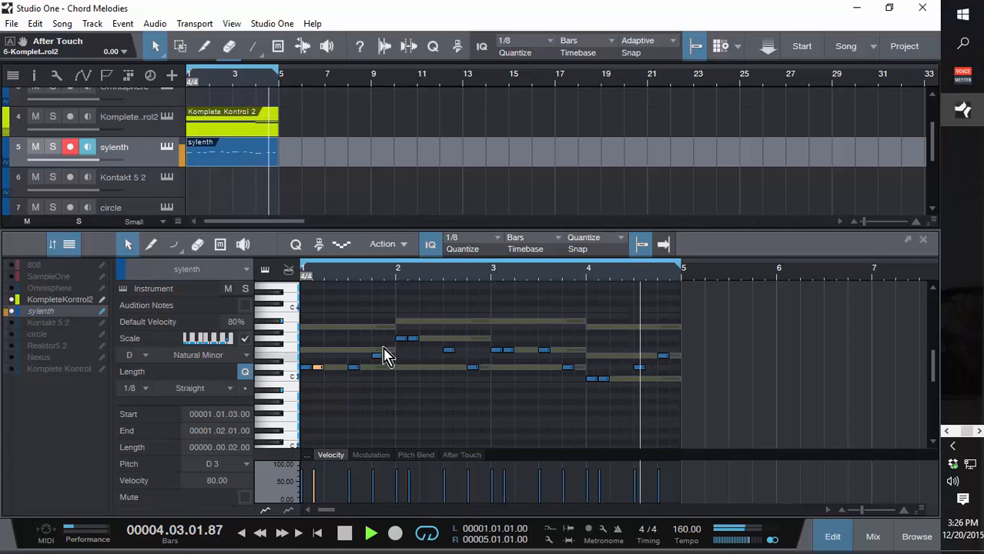
Delete the second note in each of the four bars and play the thinned-out melody
left_click_drag(413, 340, 448, 351)
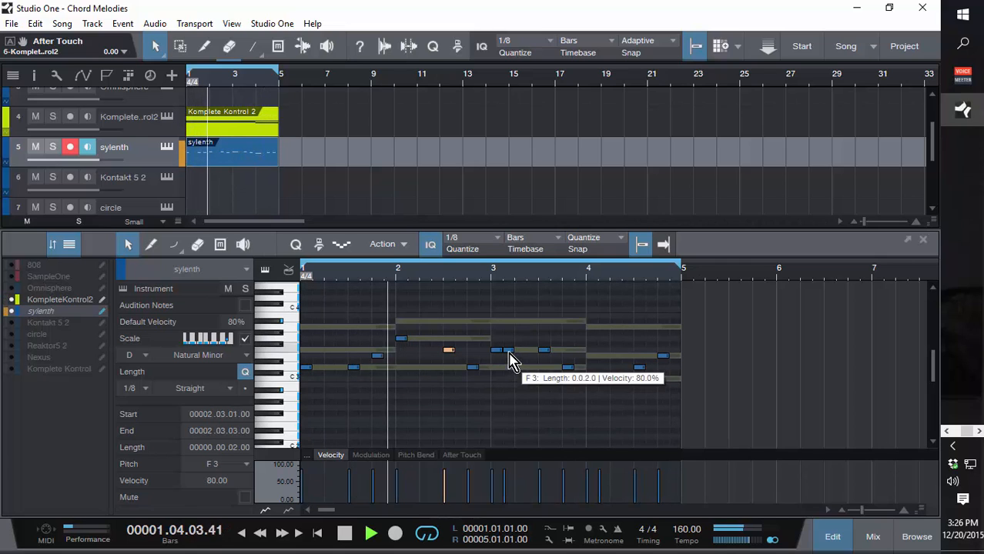
left_click(609, 378)
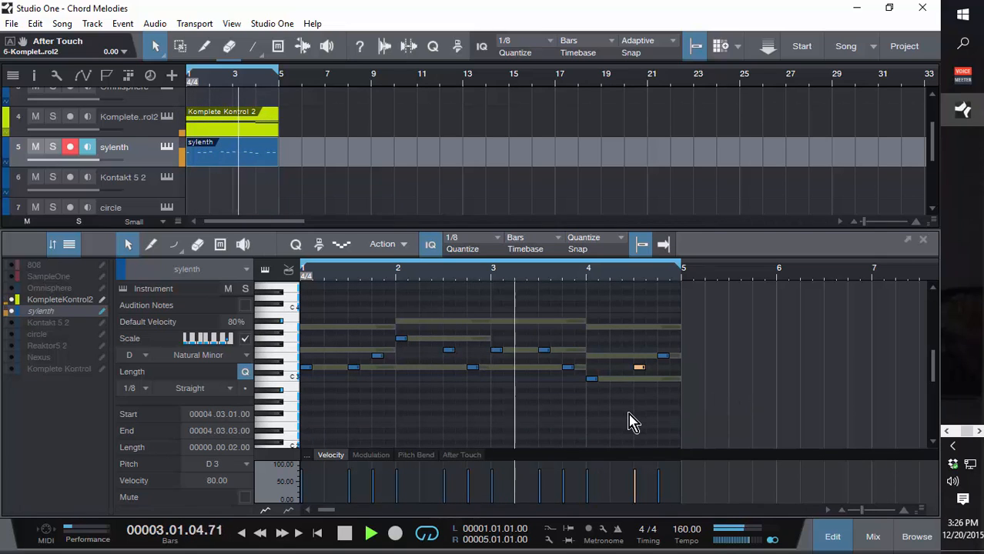
left_click(639, 367)
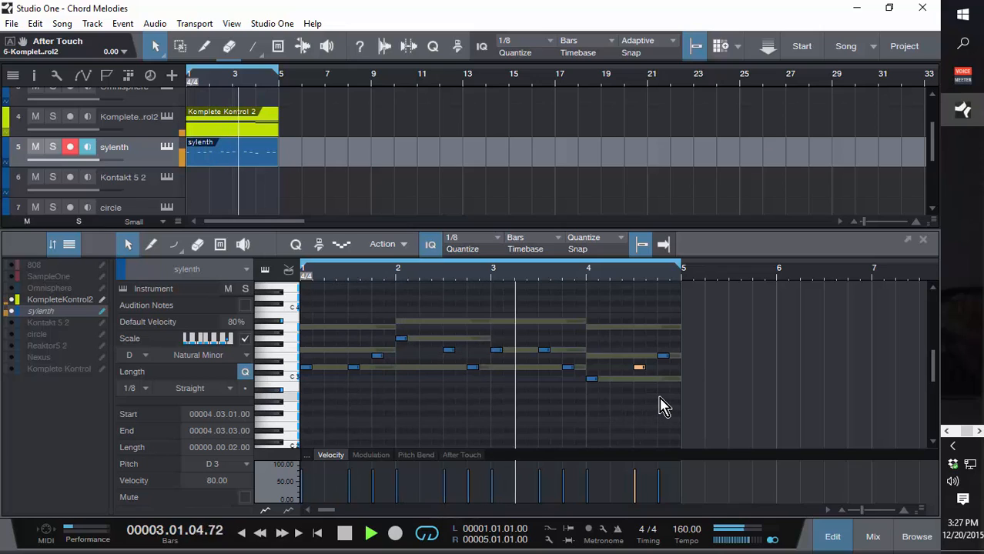
key("space")
Transpose all the sylenth melody notes up one octave and play from the start
left_click_drag(666, 404, 305, 339)
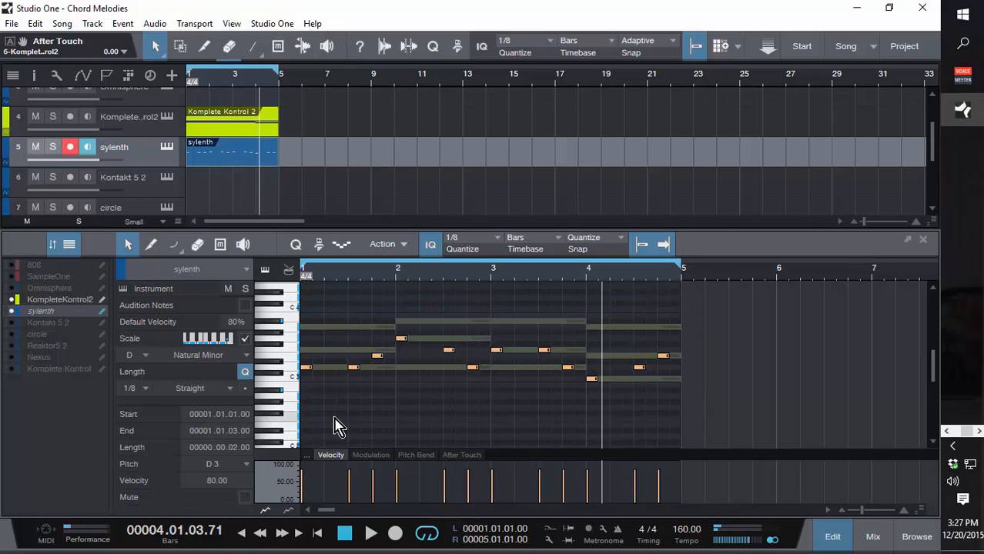
key("shift+Up")
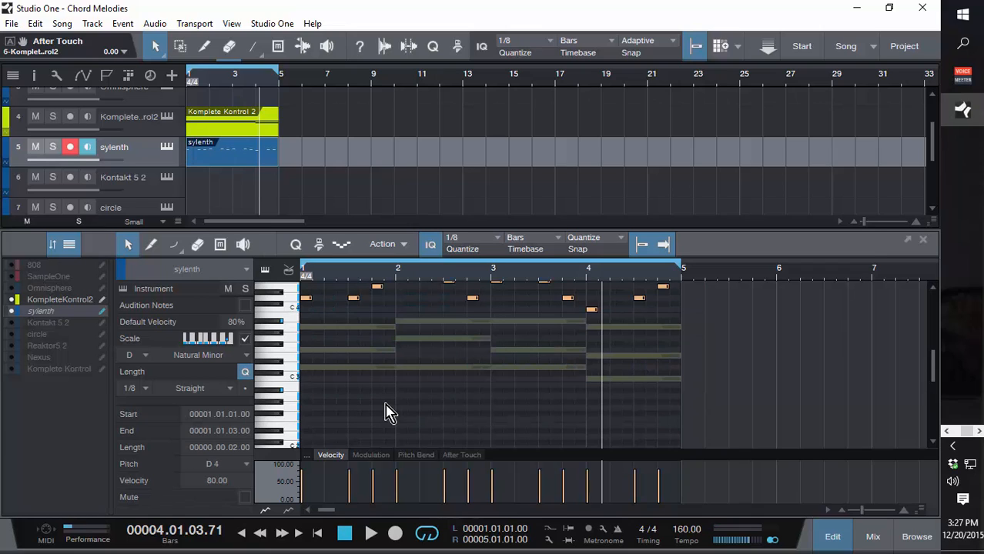
scroll(450, 430, "up", 2)
scroll(510, 435, "up", 1)
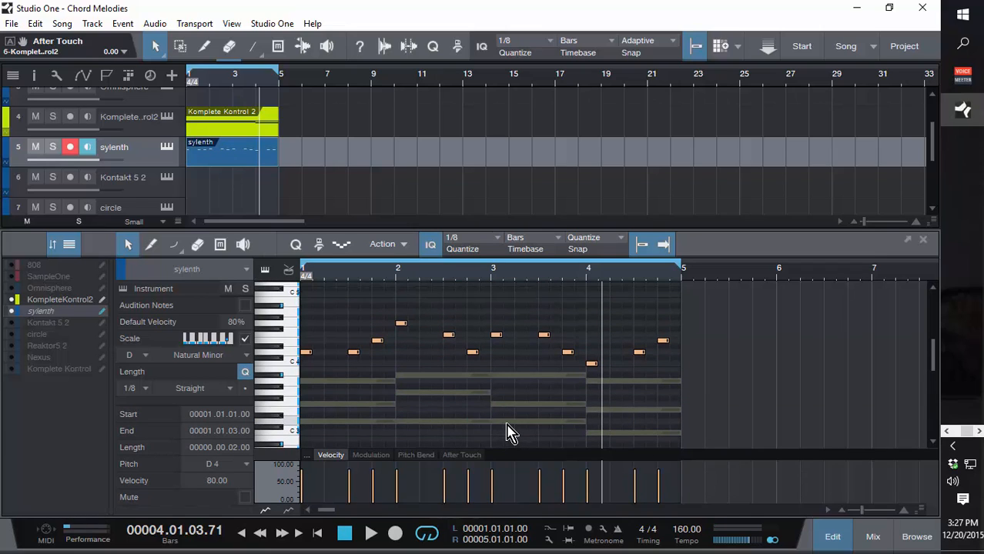
key("space")
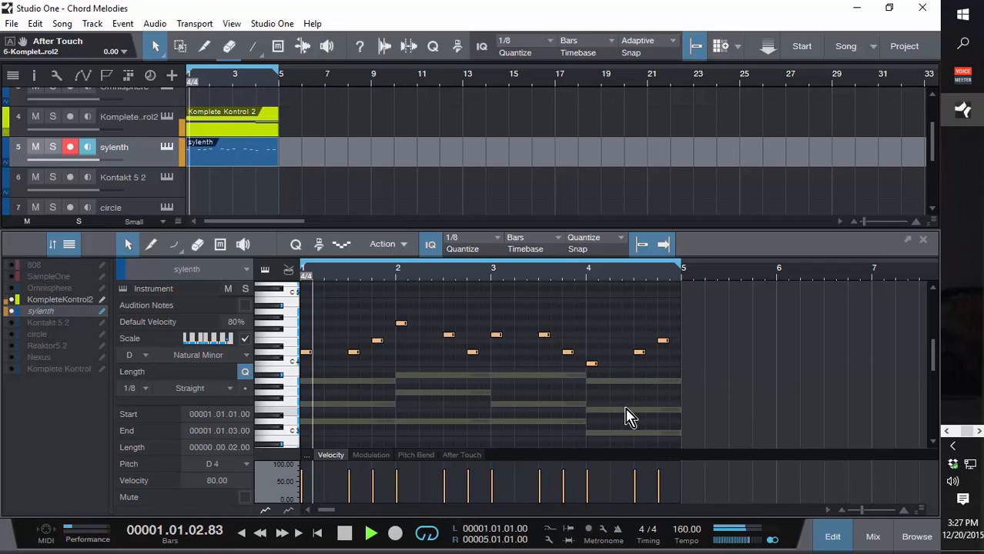
key("space")
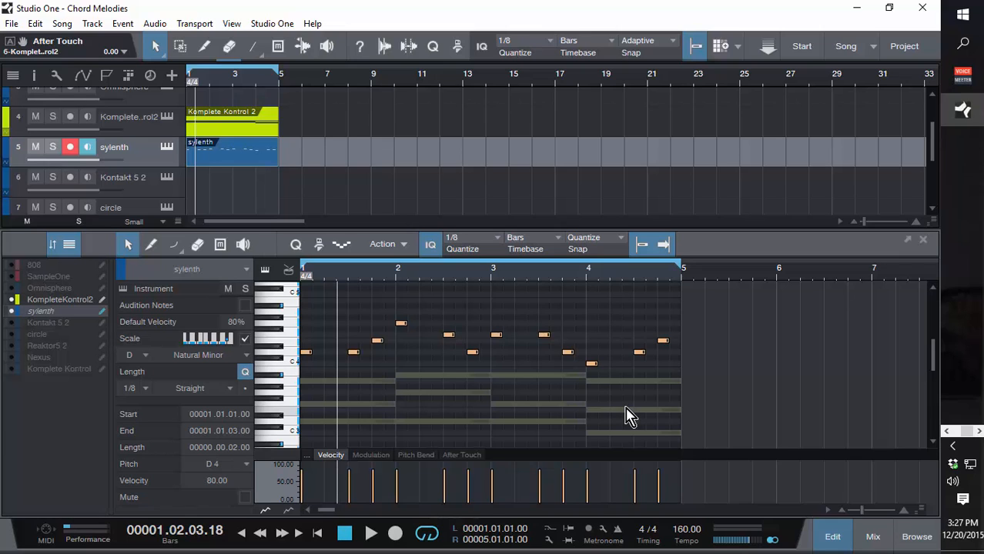
Load the Session Strings Pro instrument Sections 1 and 2 Ensemble Prod into Kontakt on the Kontakt 5 2 track
left_click(123, 184)
left_click(168, 178)
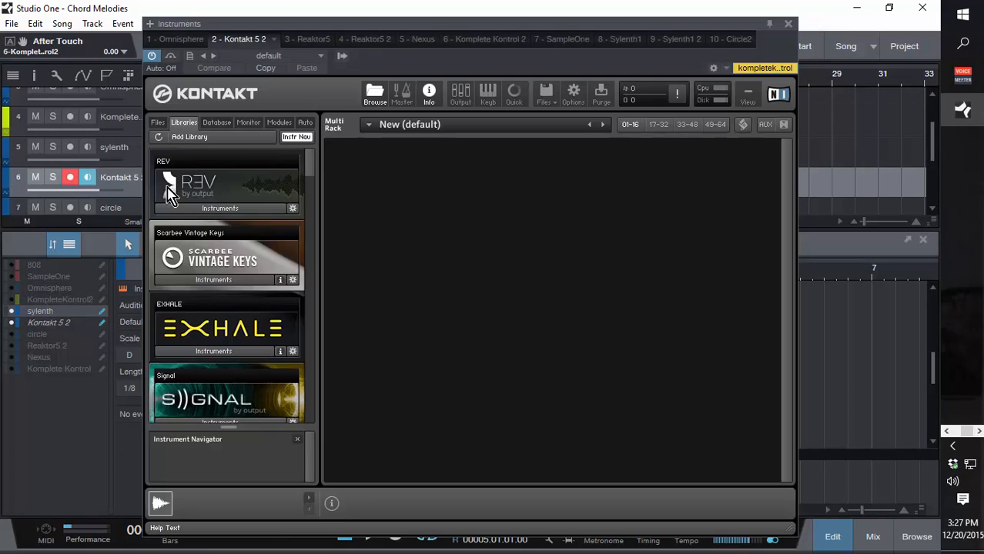
left_click_drag(312, 177, 292, 308)
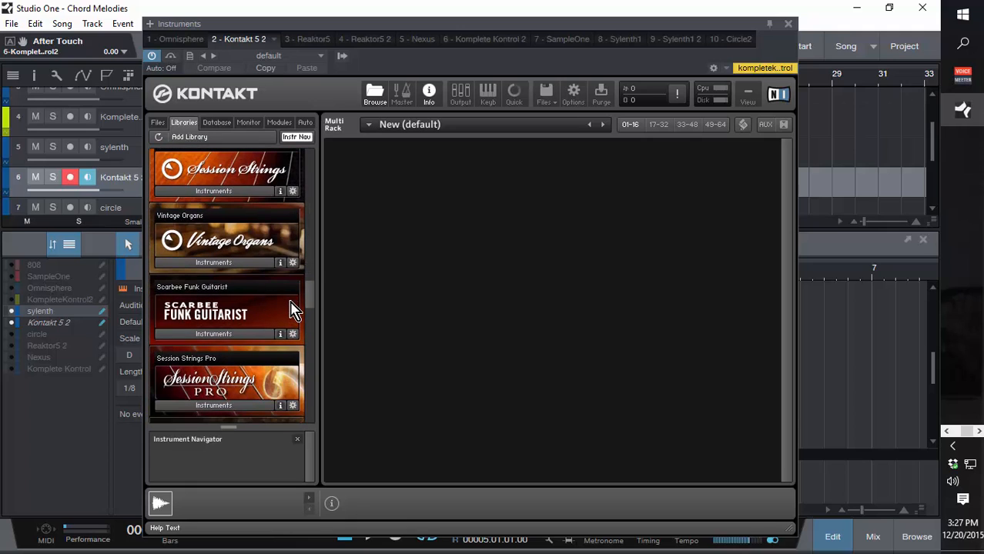
left_click(235, 191)
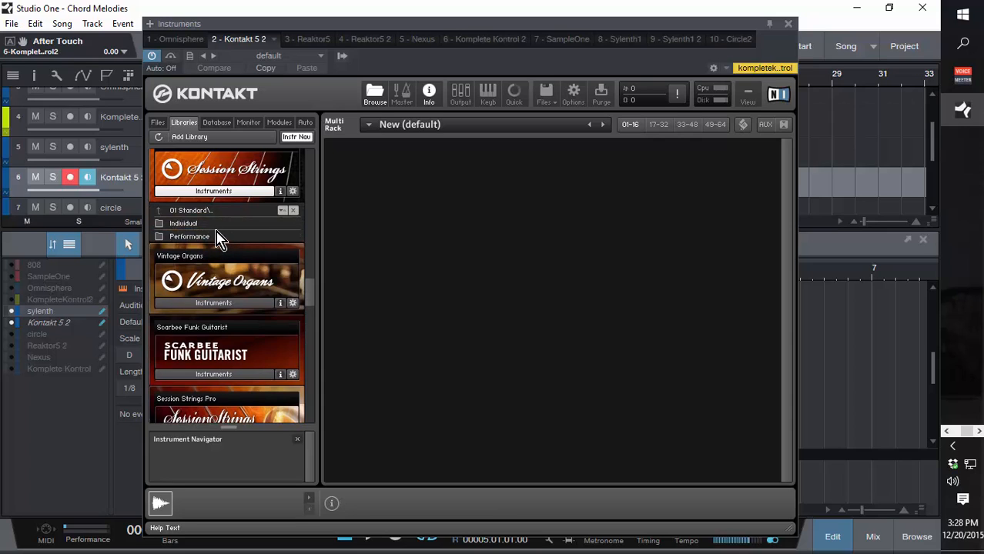
left_click(216, 237)
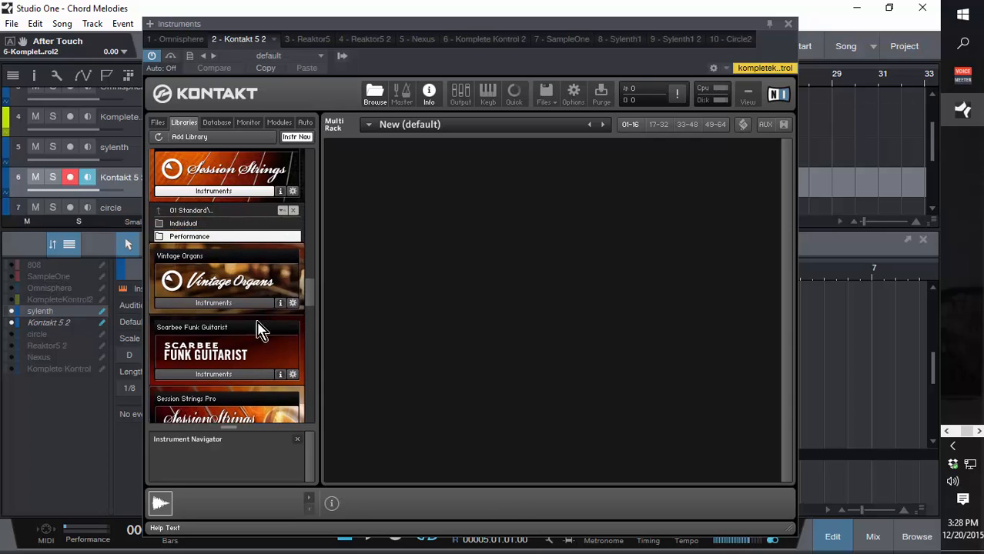
scroll(247, 409, "down", 3)
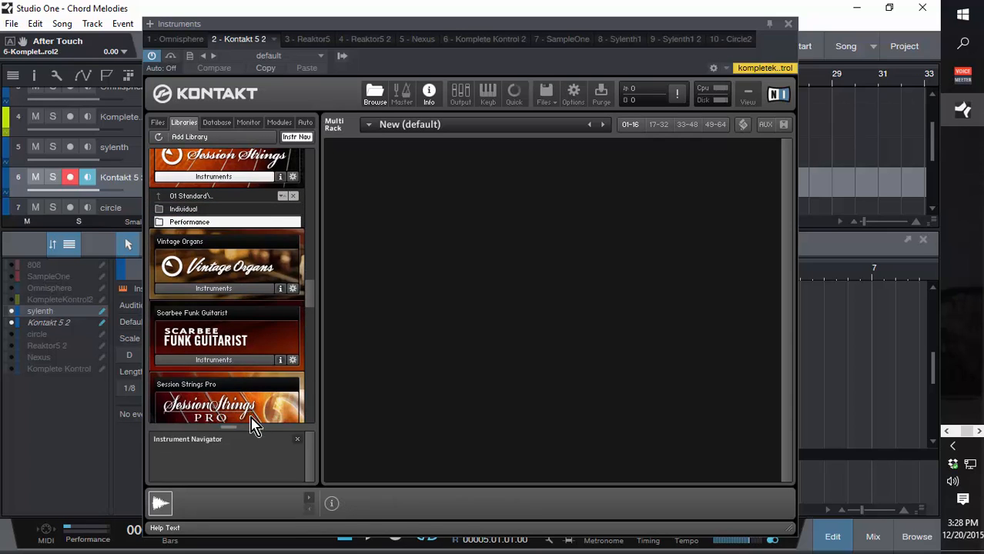
left_click(254, 374)
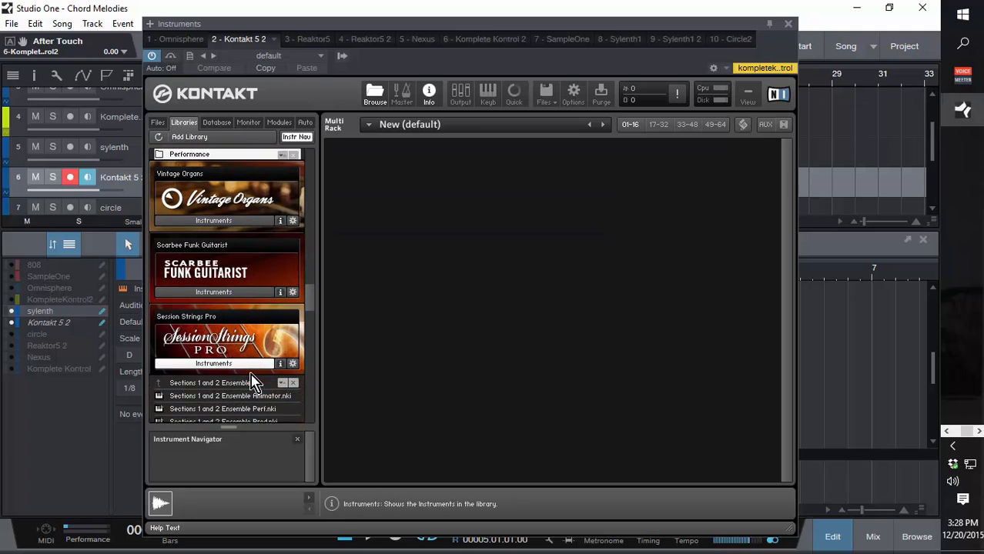
double_click(280, 418)
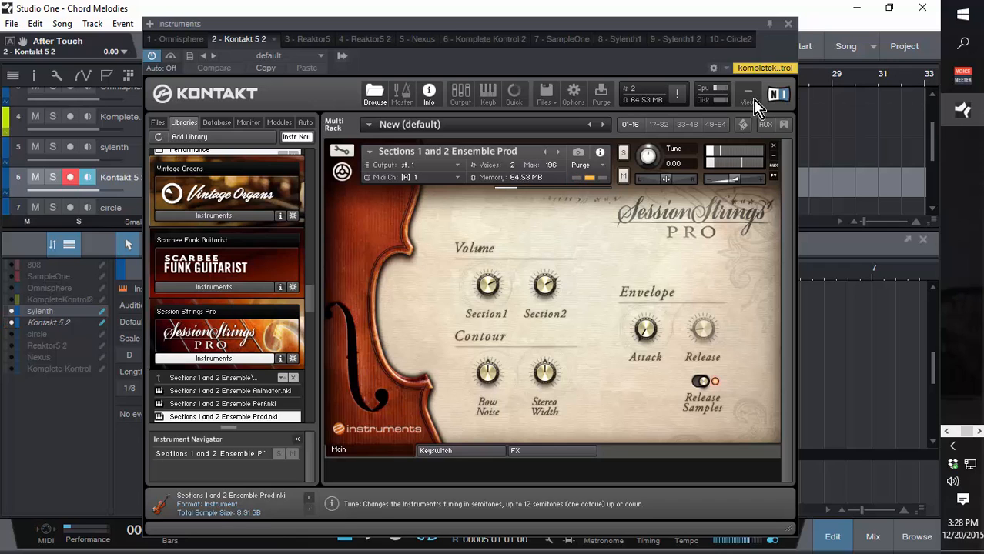
left_click(787, 24)
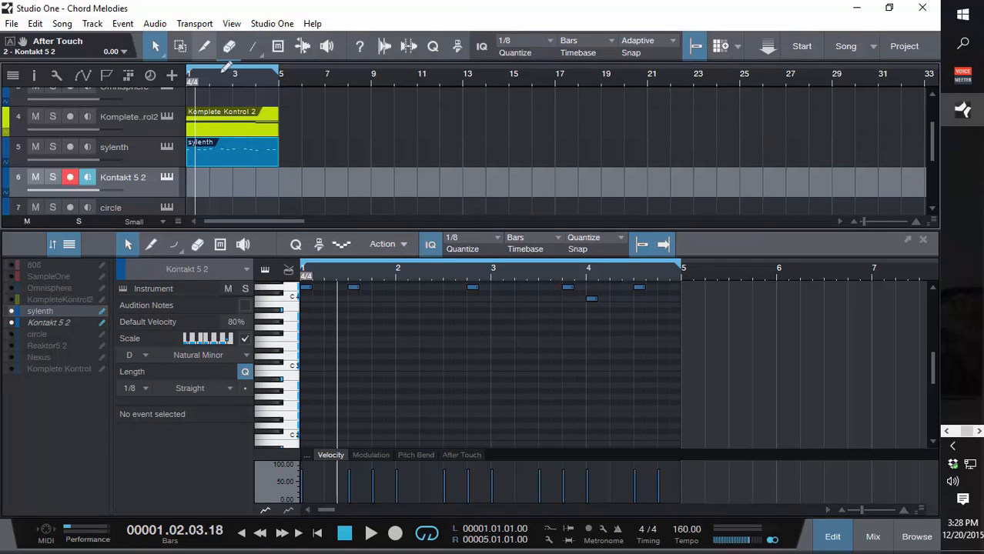
Create a four-bar part on the Kontakt 5 2 track and show the KompleteKontrol2 chords behind its notes
double_click(195, 182)
left_click(206, 177)
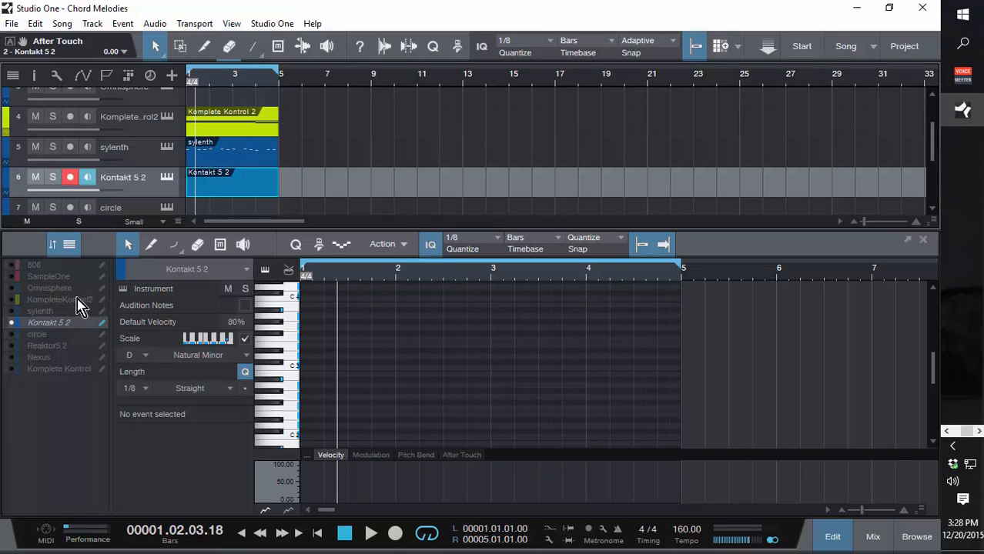
left_click(11, 300)
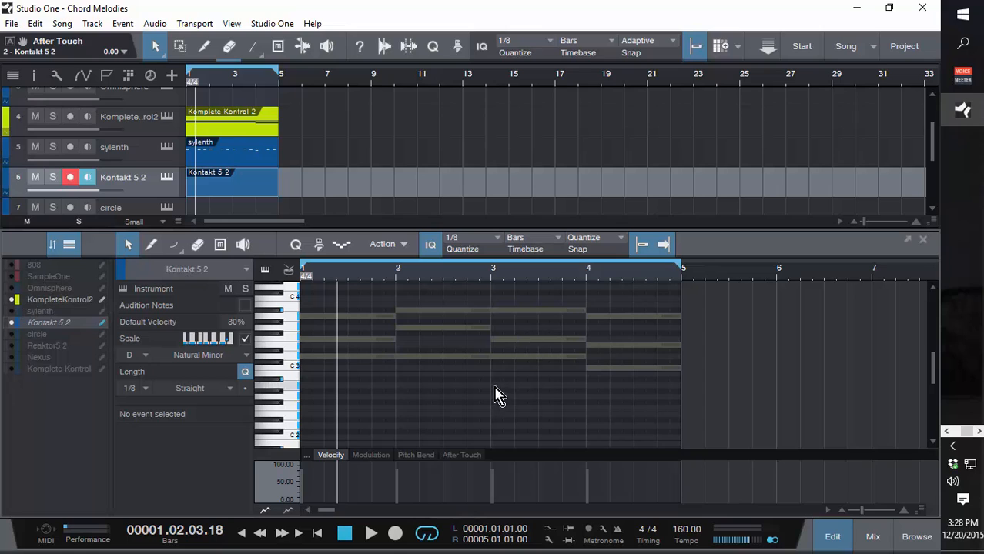
Enter one full-bar note per bar in the Kontakt part, A3, A#3, A#3 and A3, and play it
left_click(303, 317)
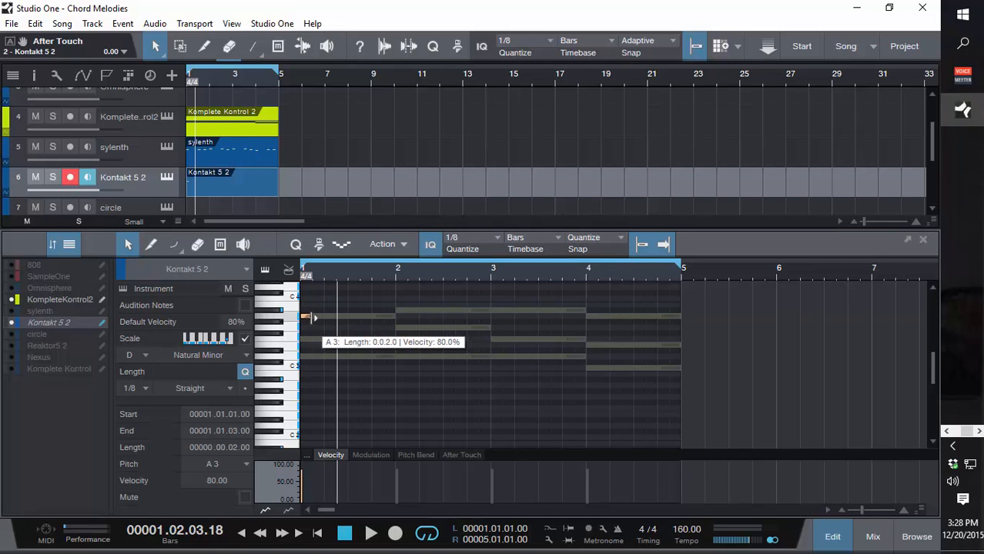
left_click_drag(314, 318, 393, 318)
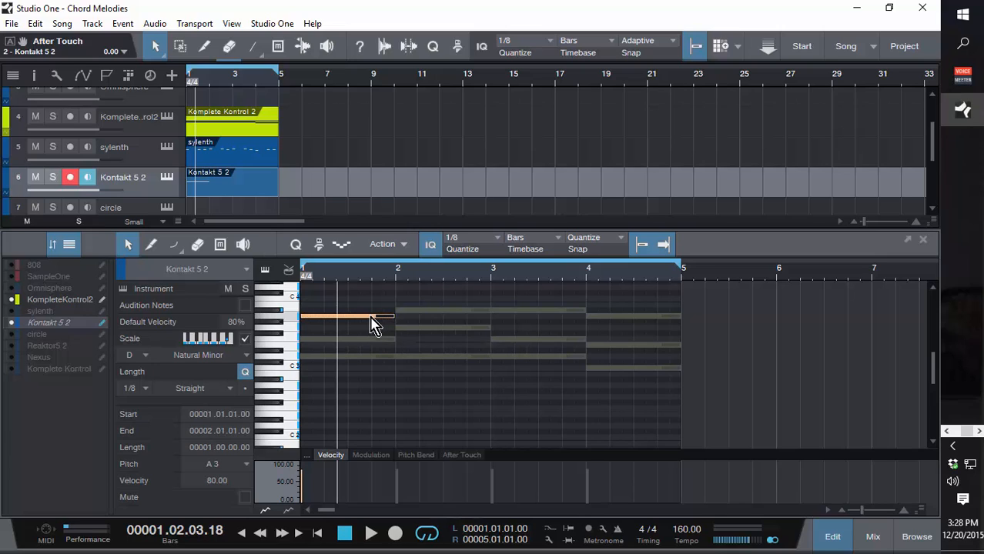
left_click(462, 311)
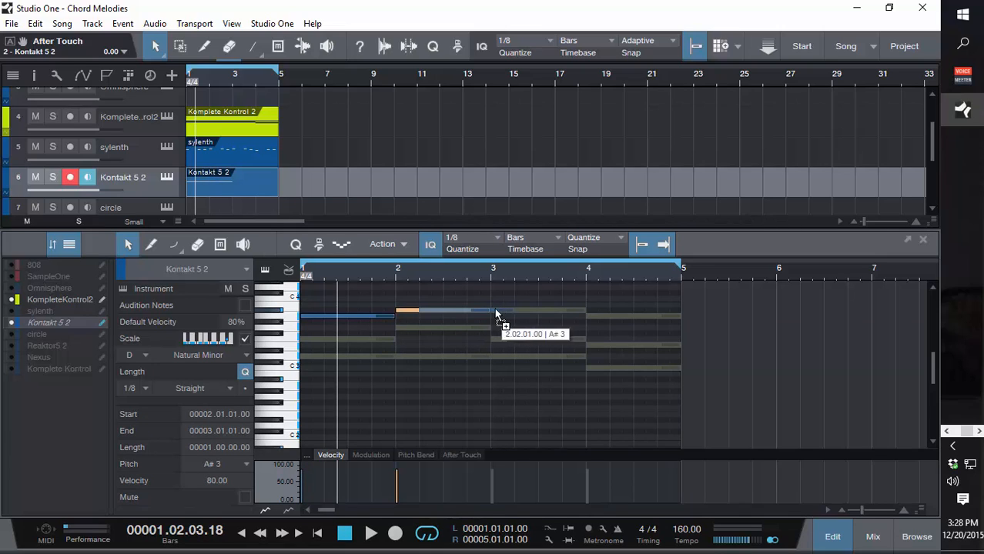
left_click(552, 311)
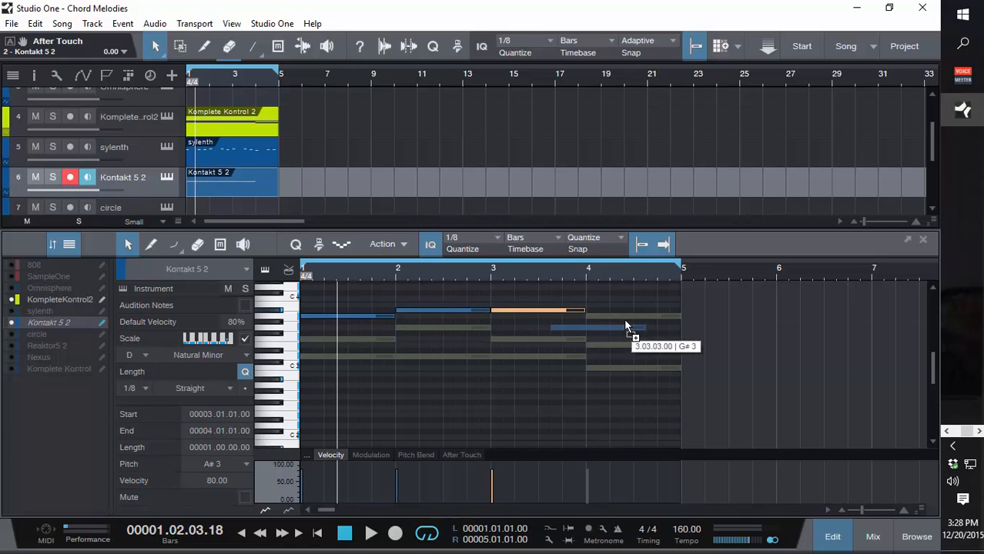
left_click(653, 316)
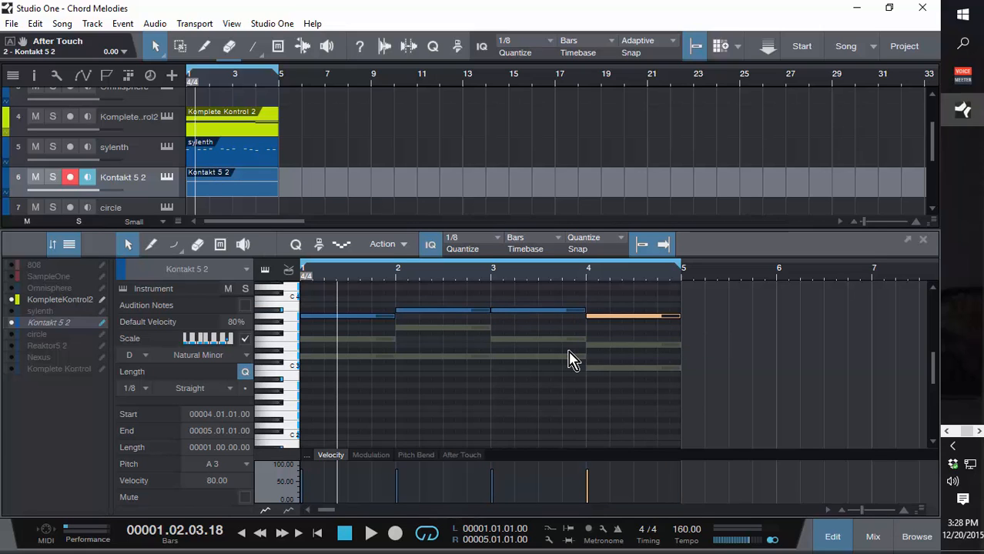
key("space")
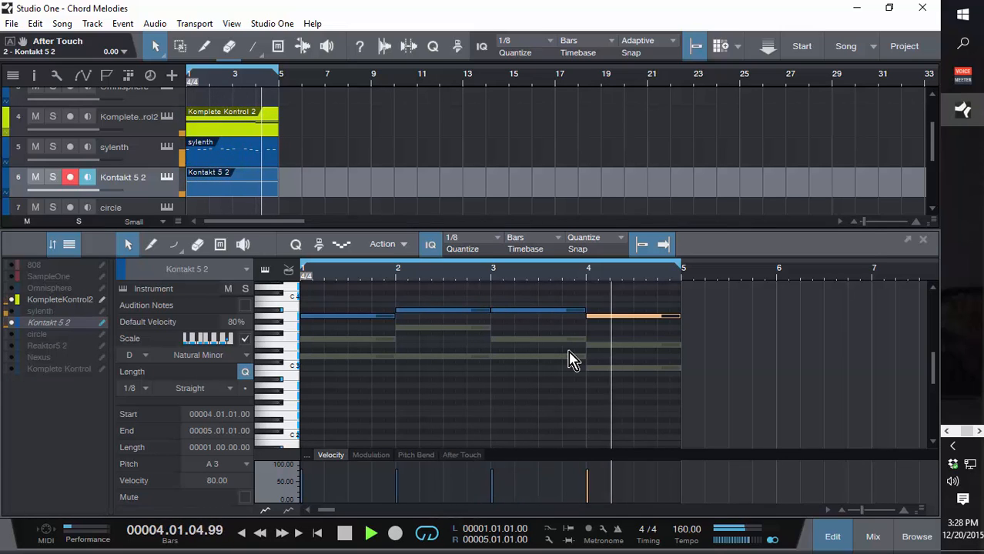
key("space")
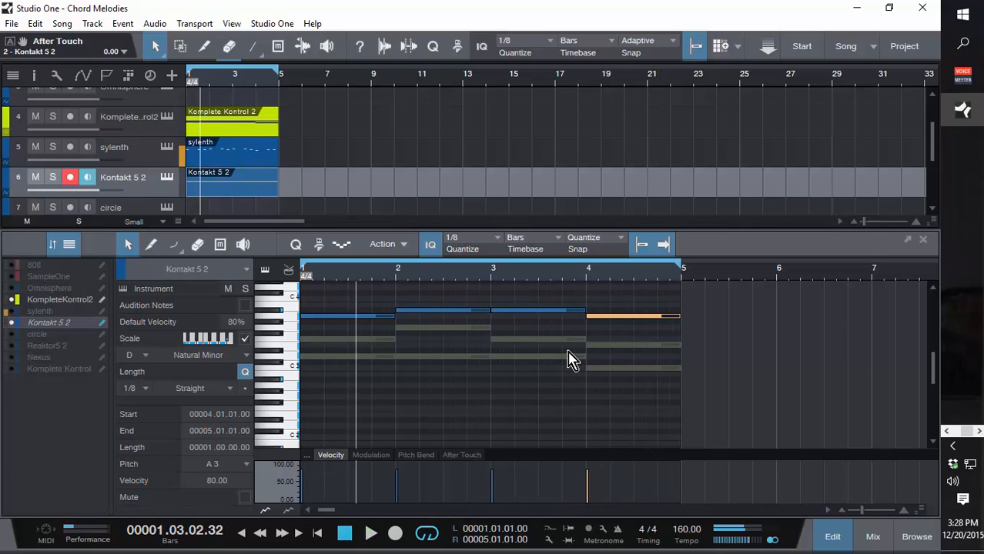
Lower the Kontakt notes to G3 in bar 2, F3 in bar 3 and E3 in bar 4, and play the line
left_click(536, 327)
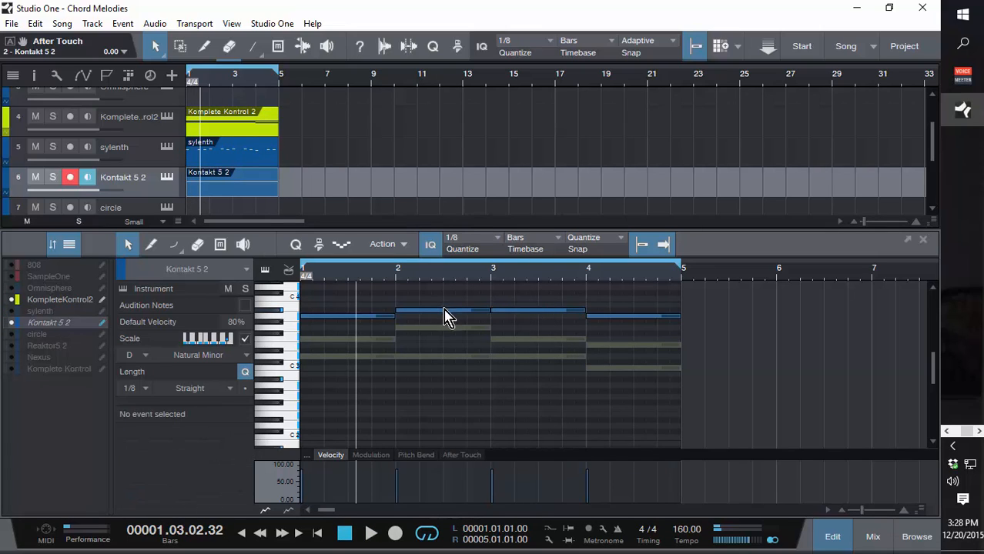
left_click_drag(444, 310, 530, 339)
left_click_drag(607, 321, 610, 355)
key("space")
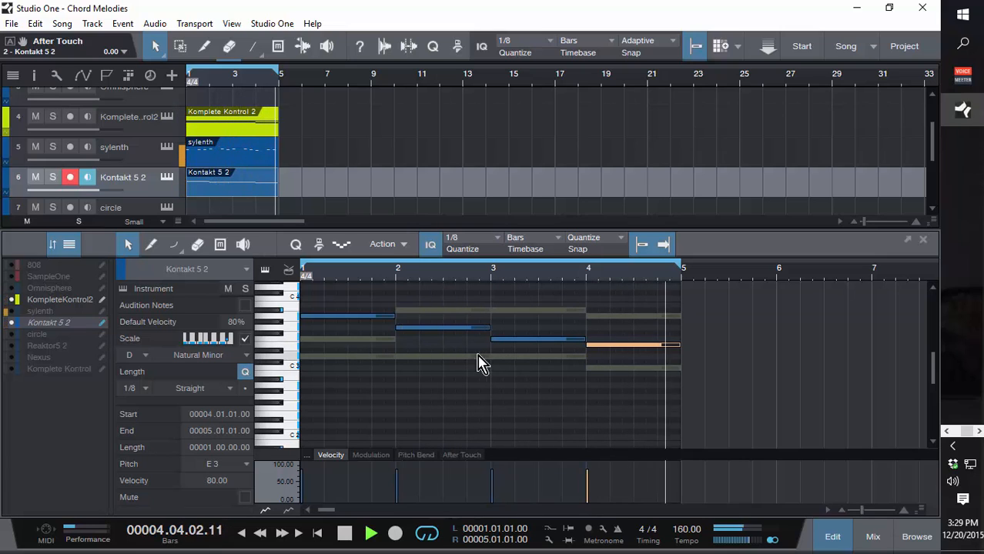
left_click(395, 341)
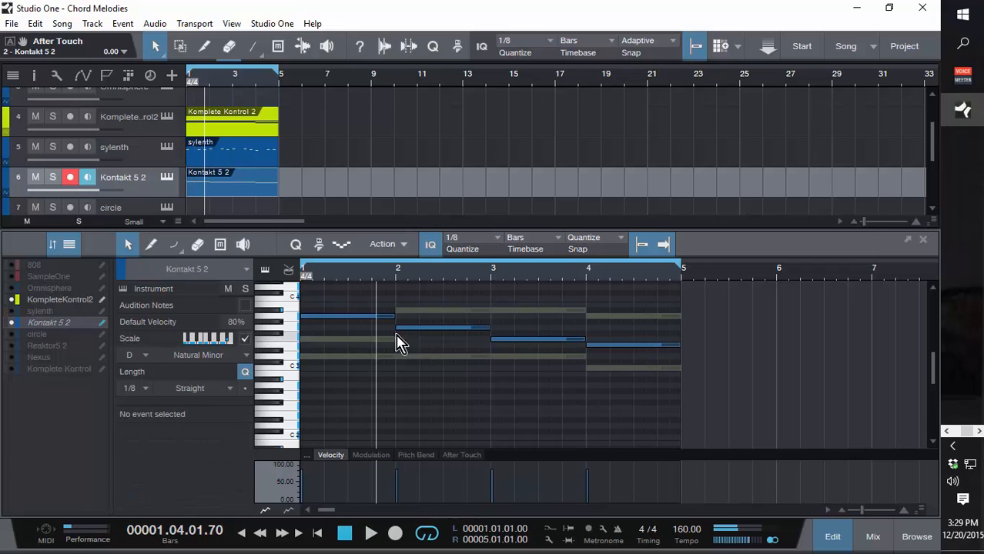
Halve the notes in bars 1 and 3, add half-bar notes on beat 3 at A#3 and G3 respectively, and play
mouse_move(393, 319)
left_mouse_down()
mouse_move(350, 329)
mouse_move(377, 327)
mouse_move(376, 312)
left_mouse_up()
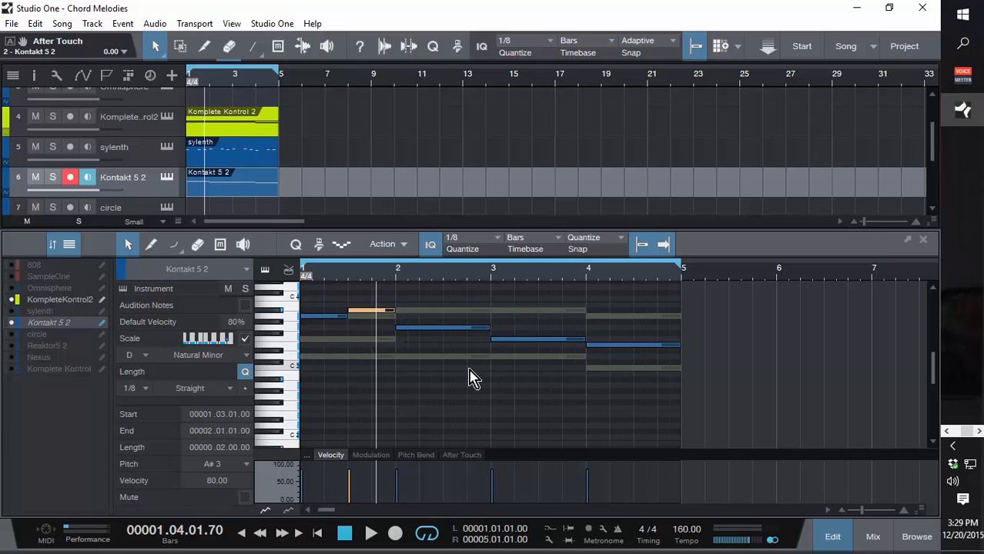
key("comma")
key("space")
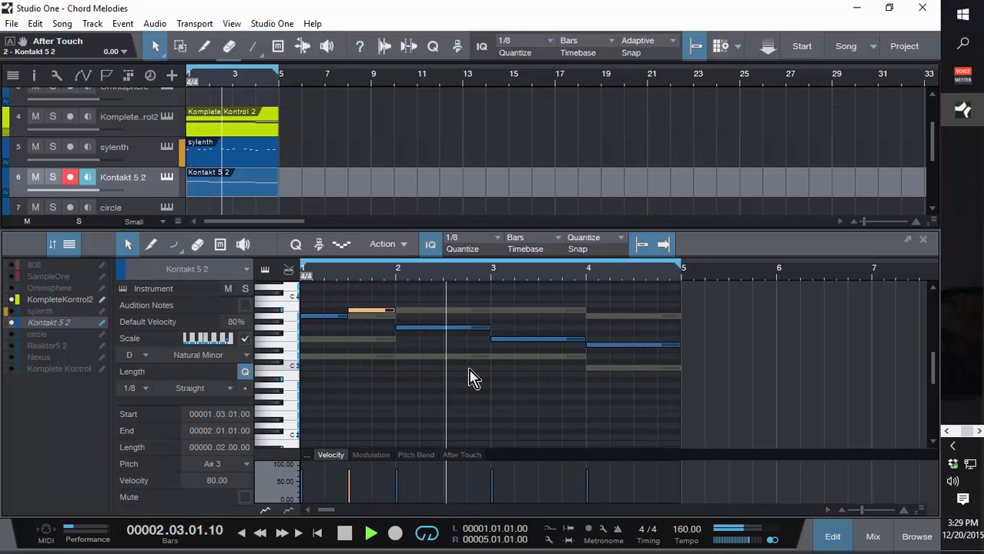
key("space")
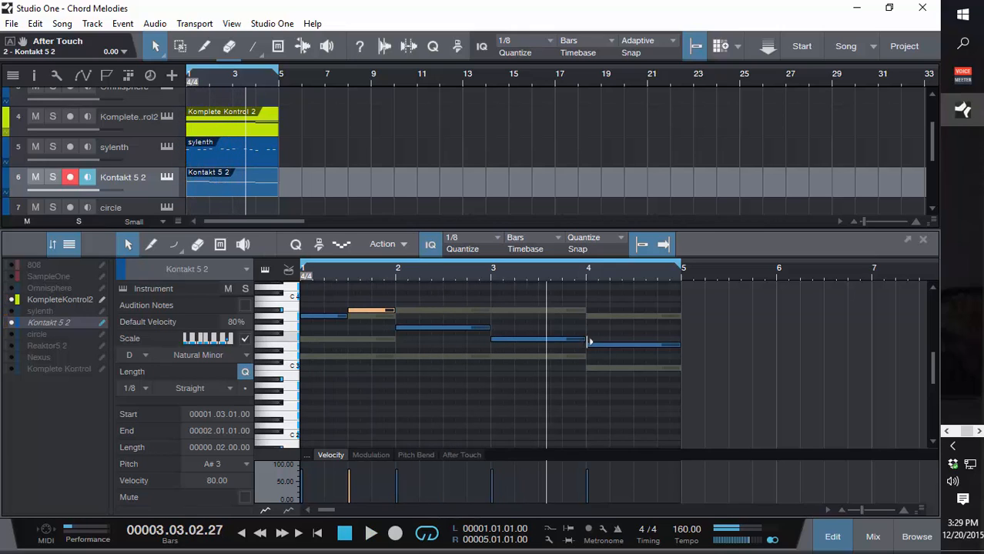
mouse_move(584, 339)
left_mouse_down()
mouse_move(549, 340)
mouse_move(573, 329)
left_mouse_up()
key("space")
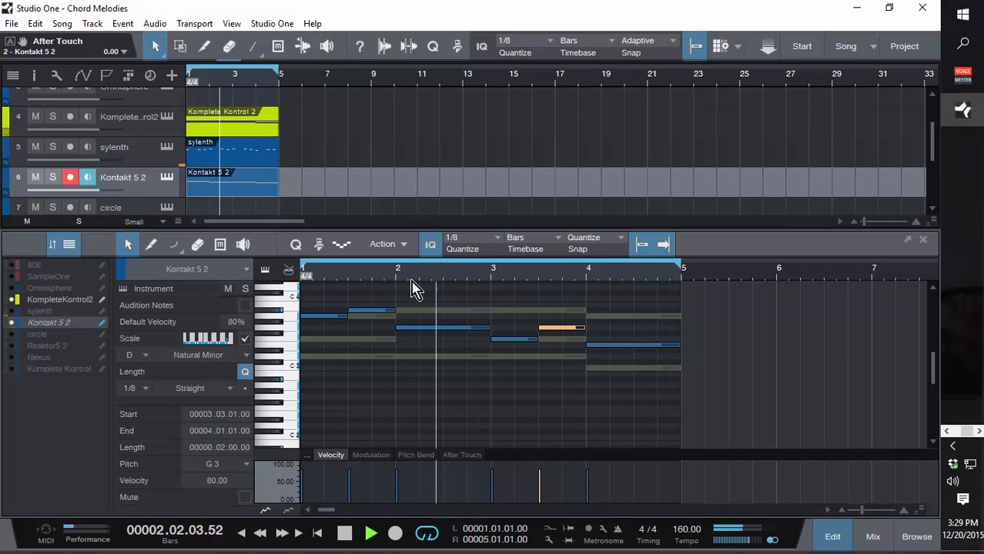
Remove the Session Strings Pro instrument from Kontakt and load Signal.nki in its place
left_click(166, 177)
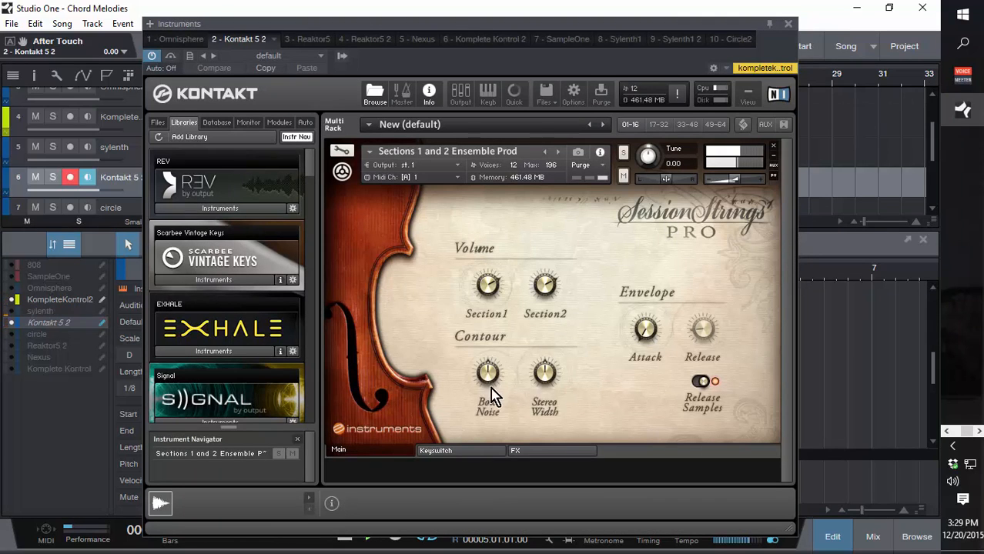
left_click(774, 150)
left_click(238, 422)
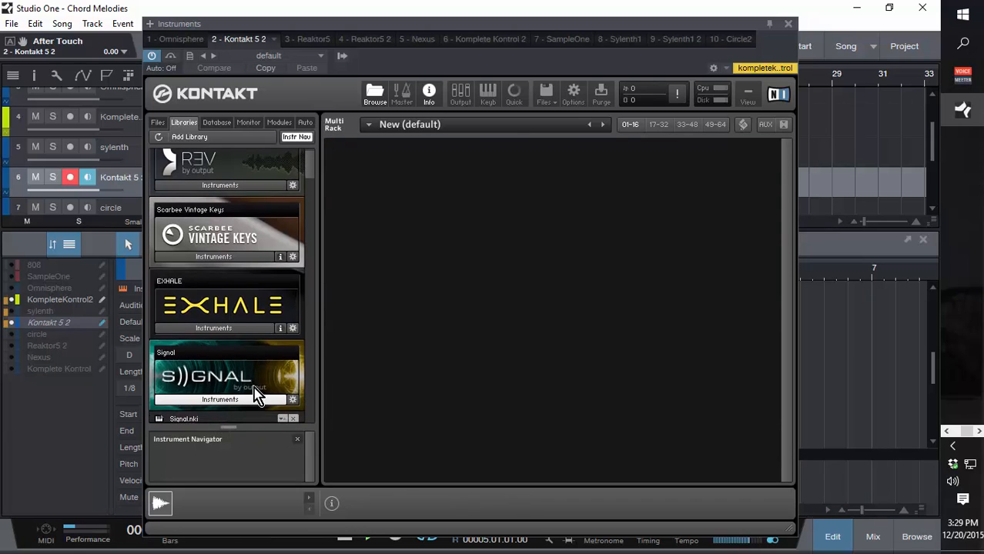
left_click_drag(209, 416, 368, 387)
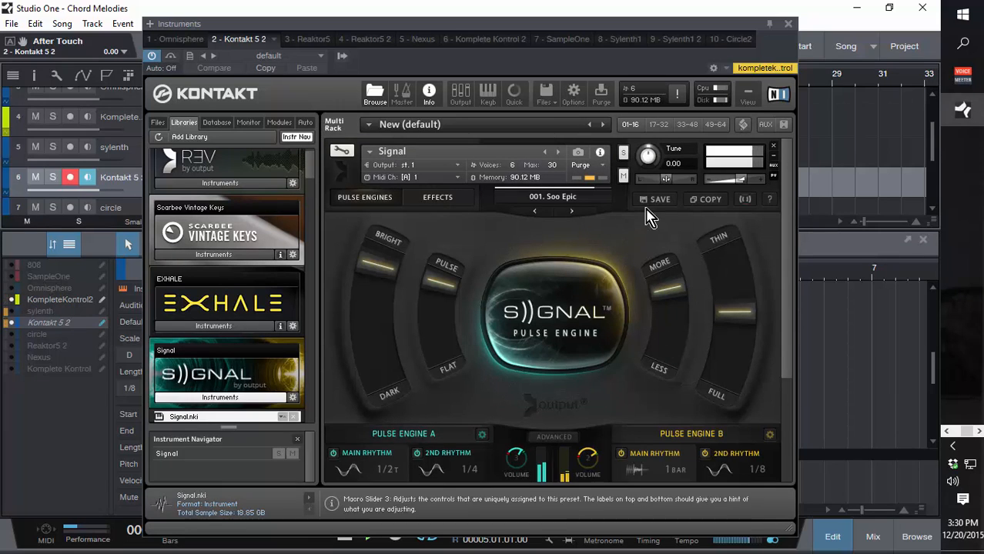
Audition the Signal presets during playback, advancing through Tight Pluck and Dark Clacks to 004. Feng Shui
left_click(573, 212)
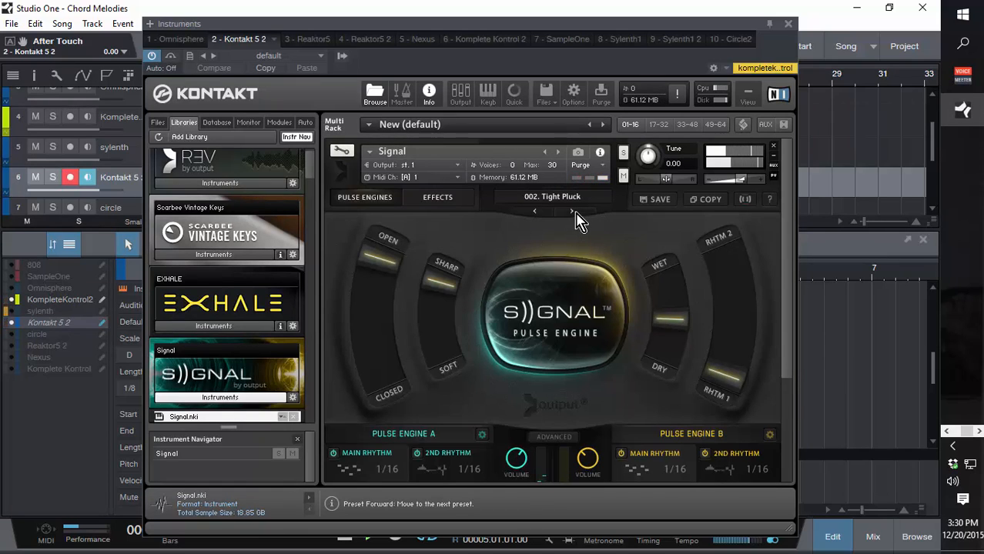
left_click(574, 212)
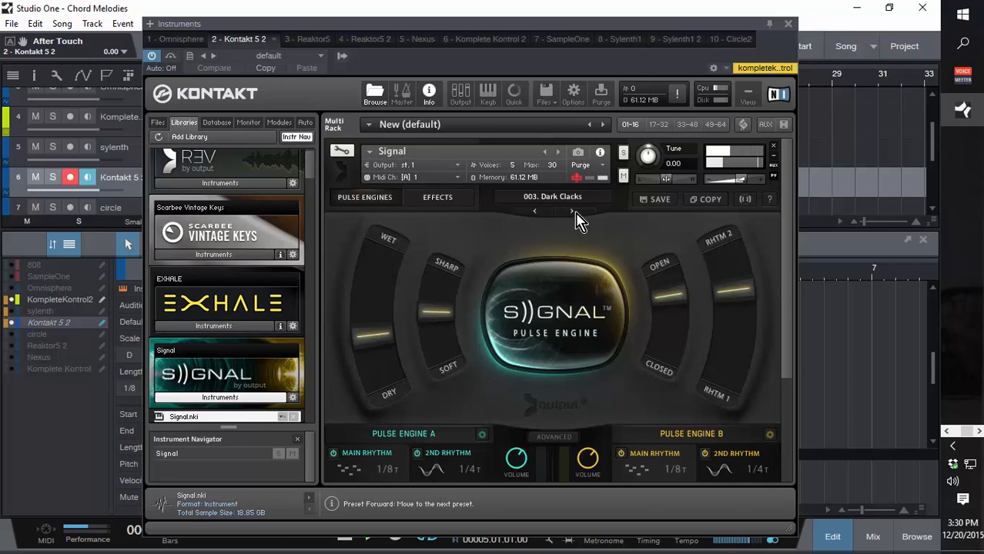
left_click(576, 214)
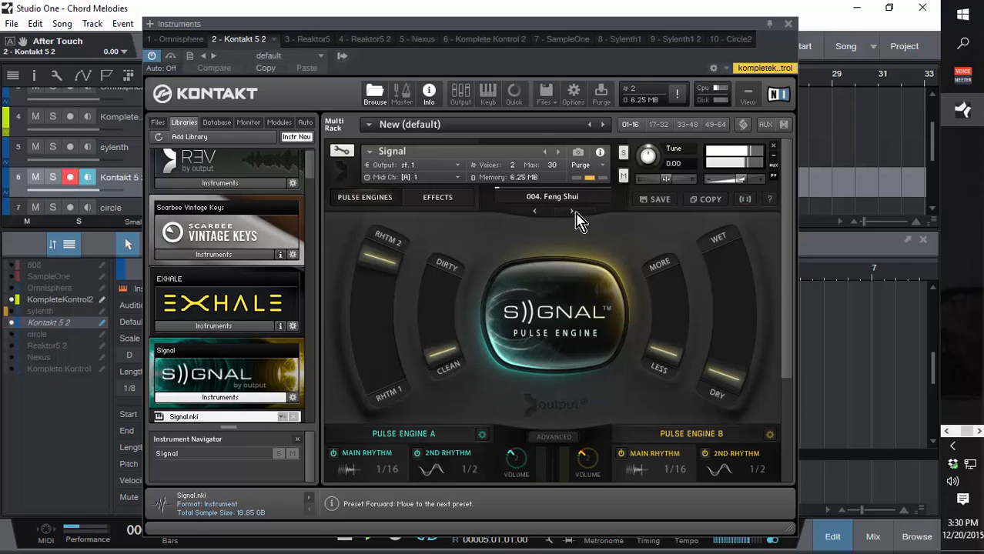
Try all the Kontakt 5 2 notes one octave higher and transpose them back down an octave
left_click_drag(735, 27, 731, 473)
left_click_drag(732, 385, 310, 318)
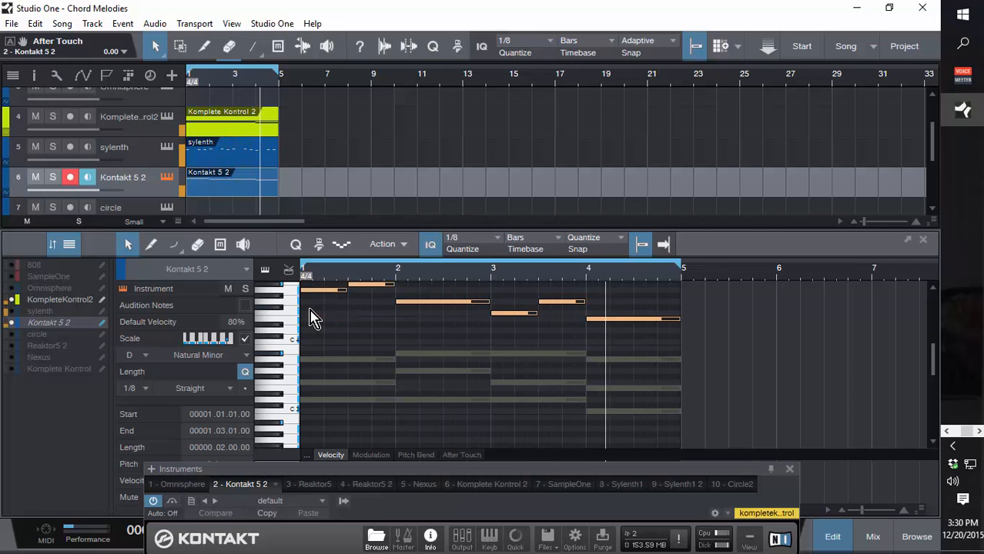
key("shift+Down")
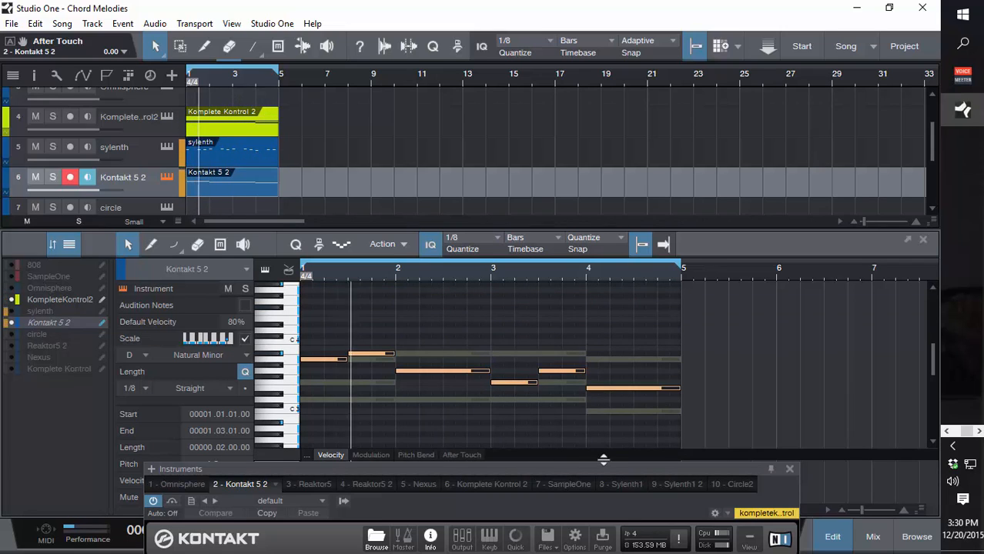
Bring up Signal's preset browser in the Kontakt instrument and filter the presets to the Simple tag
left_click_drag(606, 471, 596, 38)
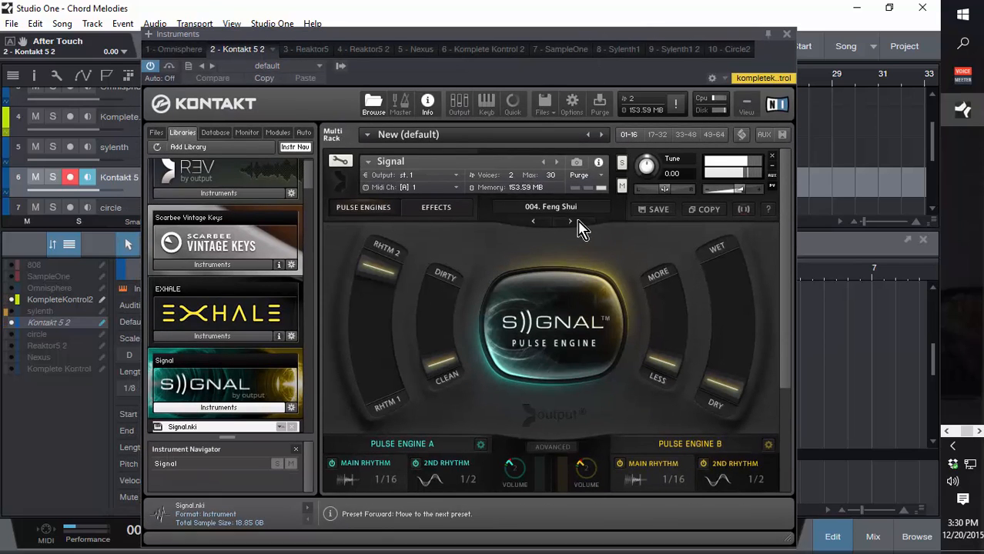
scroll(678, 304, "down", 3)
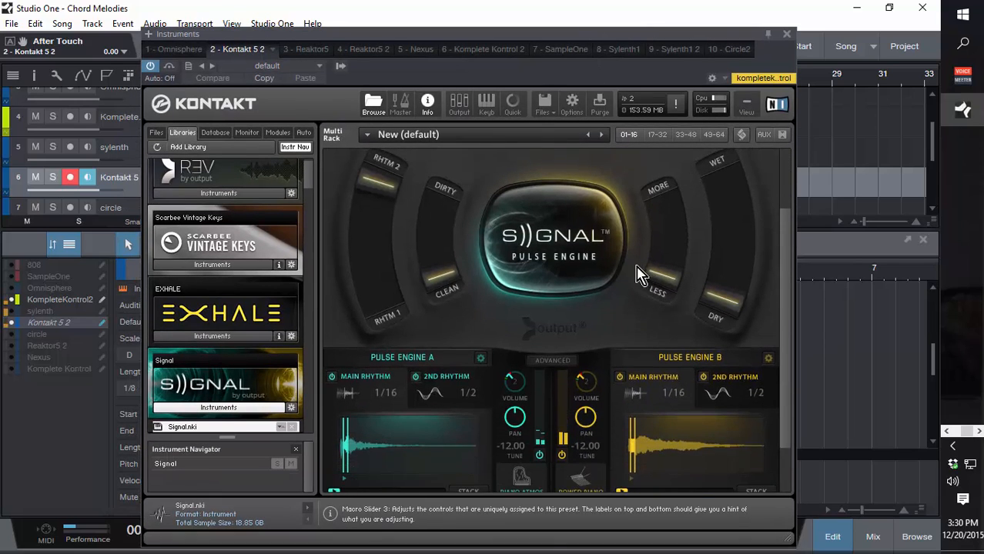
scroll(637, 275, "up", 3)
left_click(570, 188)
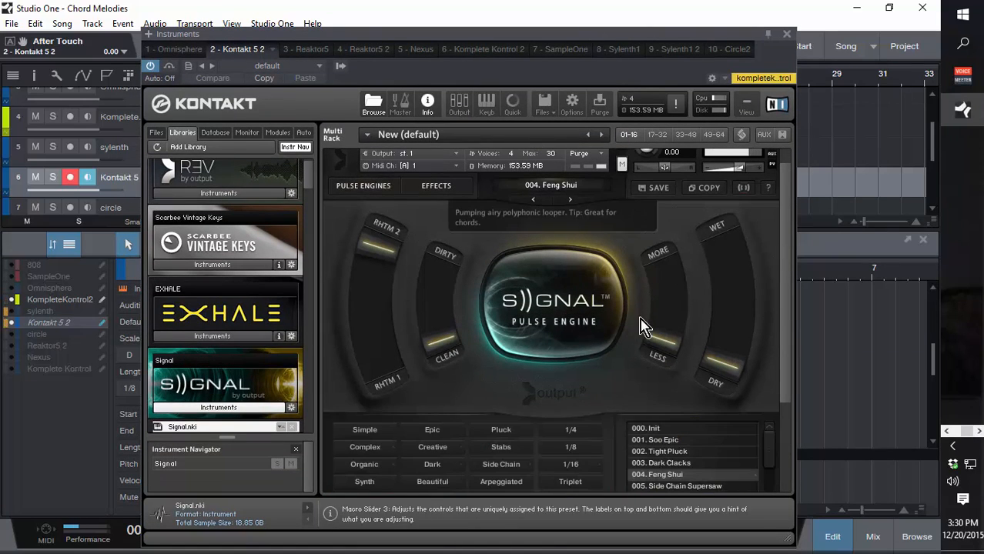
scroll(644, 331, "down", 5)
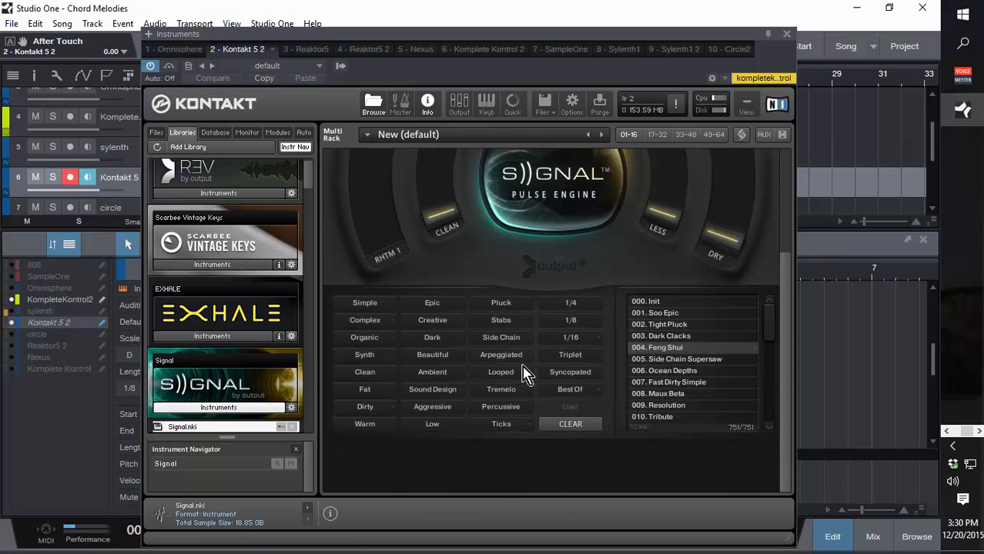
left_click(374, 306)
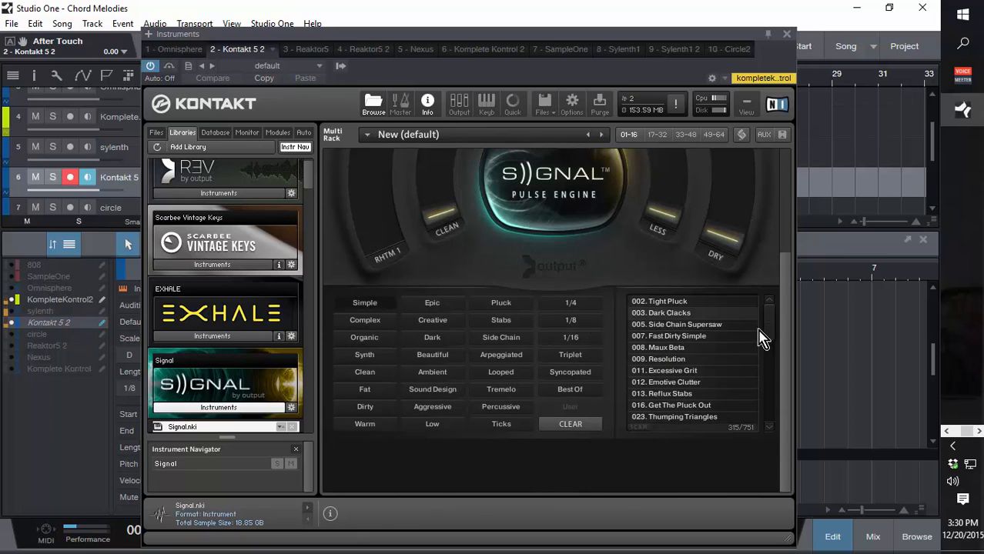
Audition presets 012. Emotive Clutter and 011. Excessive Grit, lowering the latter's Open/Closed macro to about halfway
left_click(720, 382)
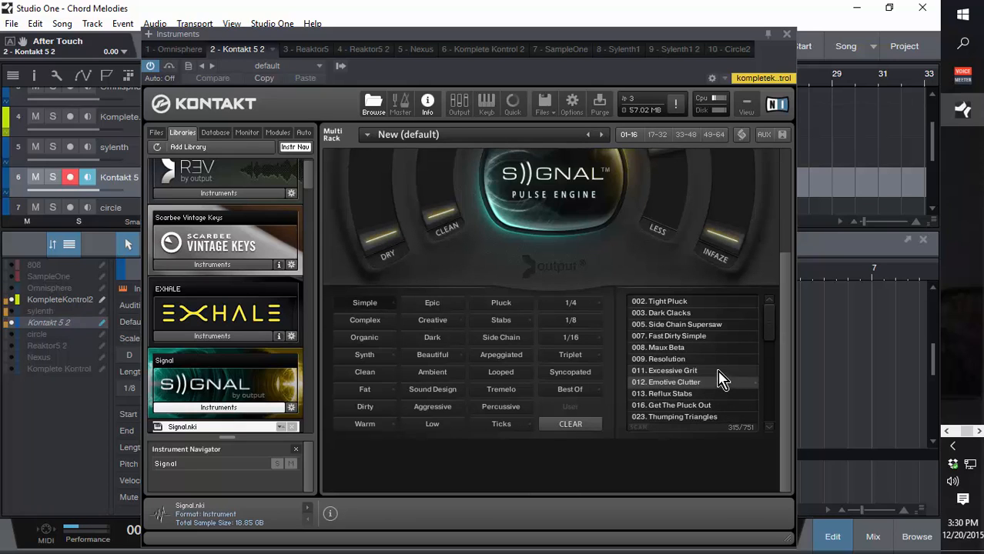
left_click(718, 371)
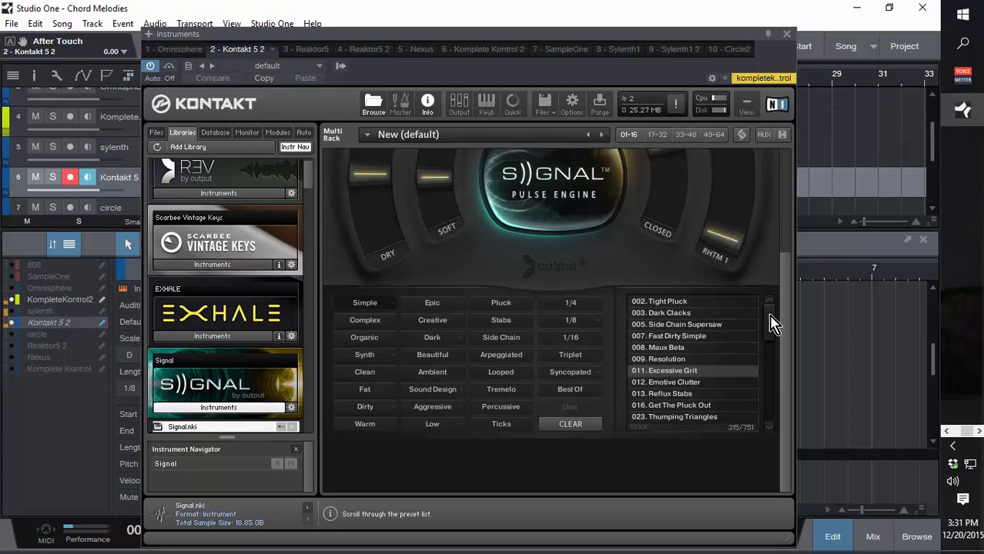
scroll(785, 315, "up", 4)
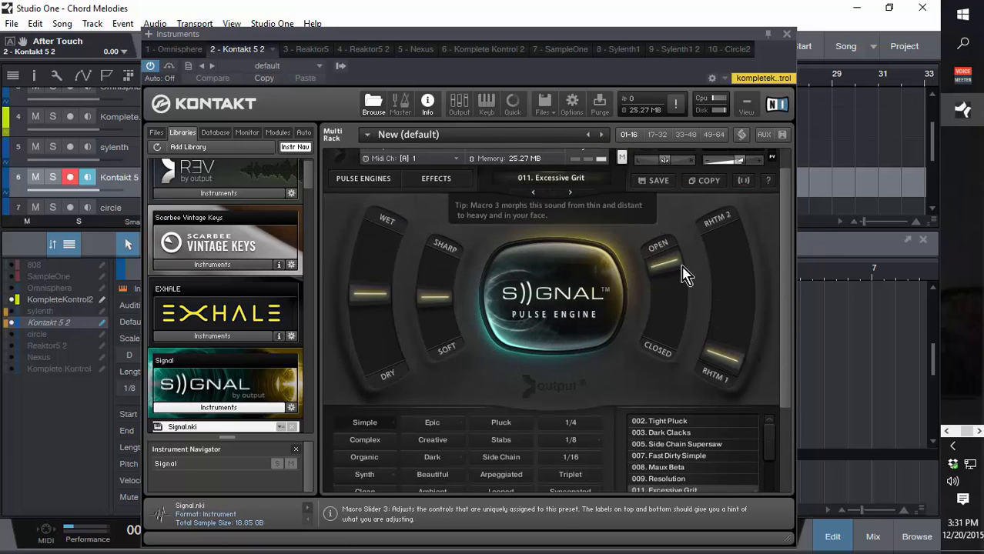
left_click_drag(680, 282, 655, 391)
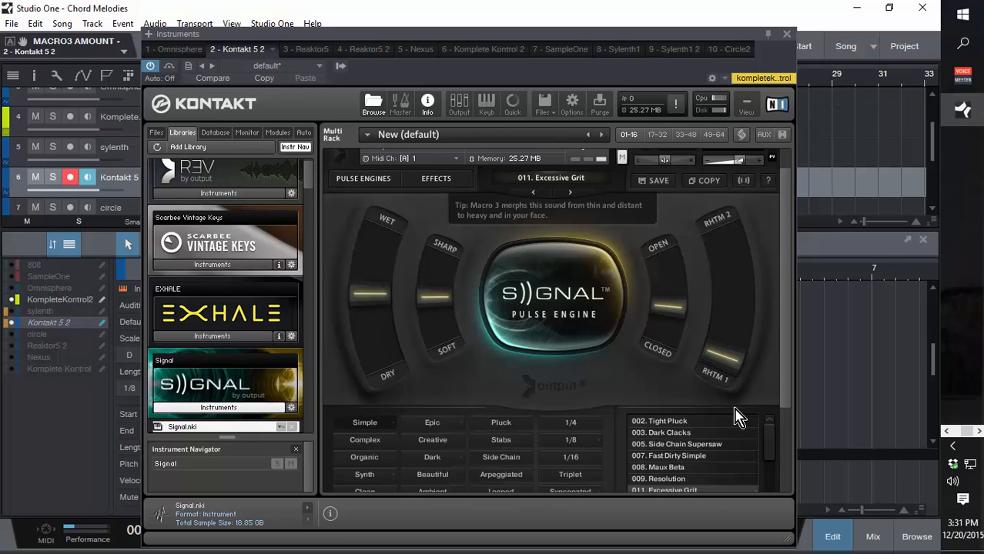
Add the Beautiful tag to the preset filter, audition 072. Other Side, and keep 071. Organic Atmos before closing the instrument and stopping playback
scroll(638, 429, "down", 3)
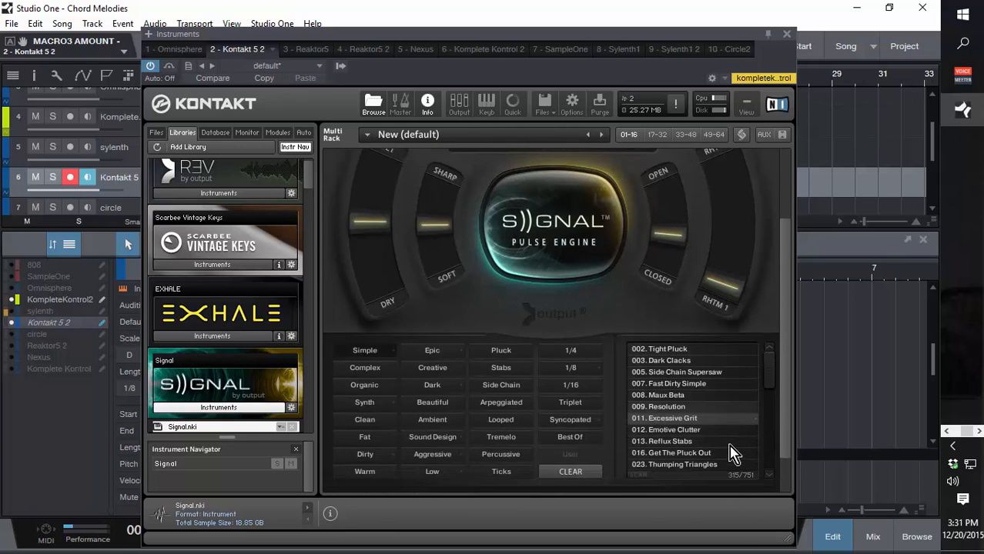
left_click(432, 389)
left_click(436, 407)
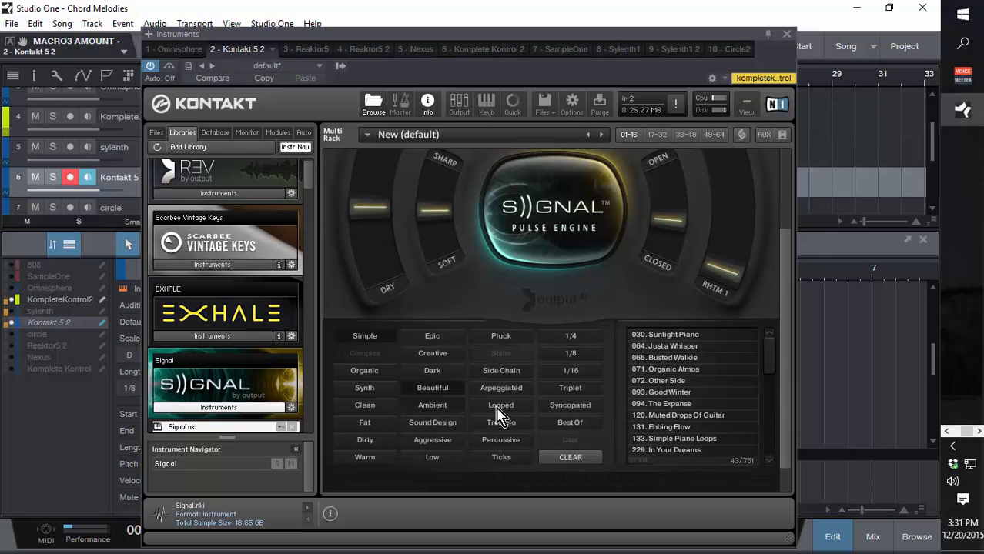
left_click(663, 383)
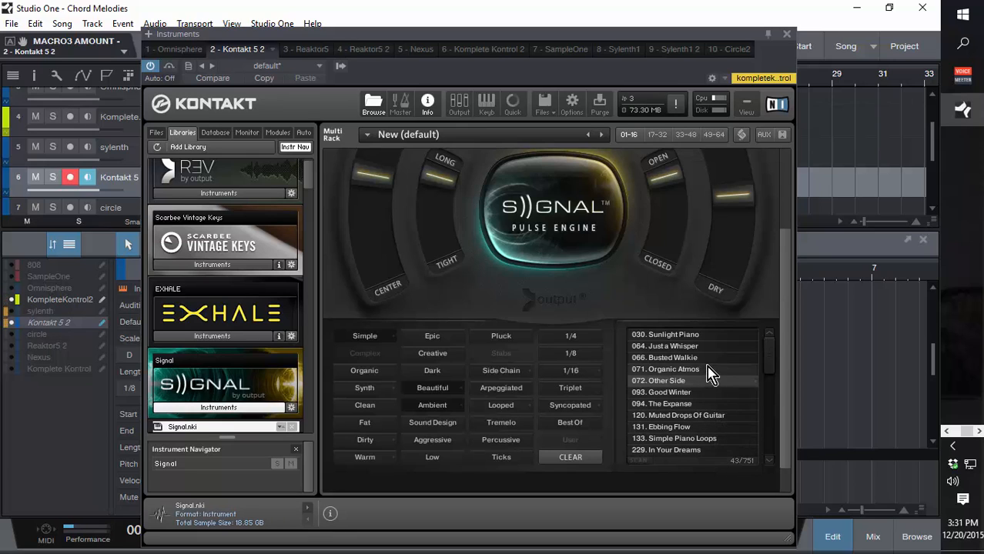
left_click(707, 368)
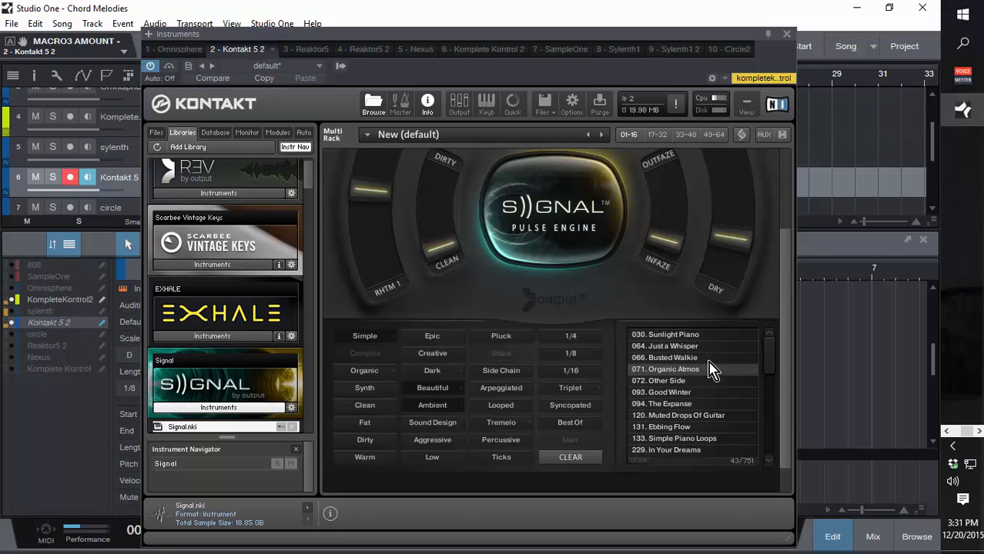
left_click(787, 35)
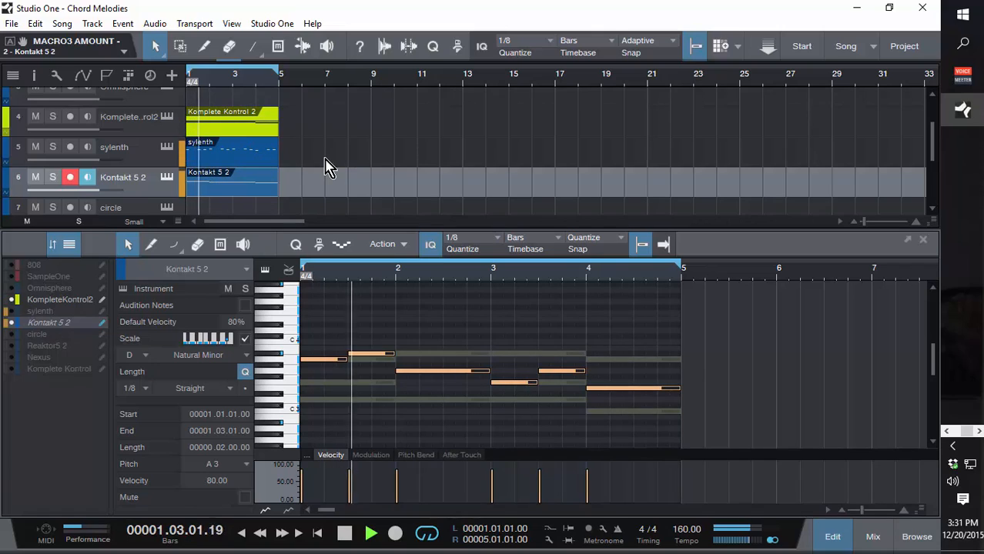
key("space")
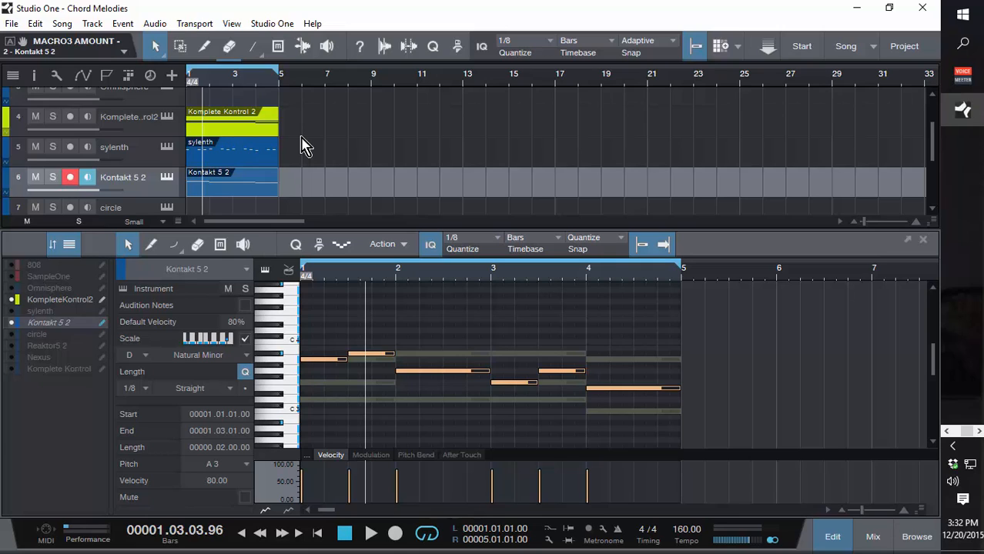
Check the KompleteKontrol2 chord notes against the melody and select all notes of the Kontakt 5 2 part
left_click(77, 300)
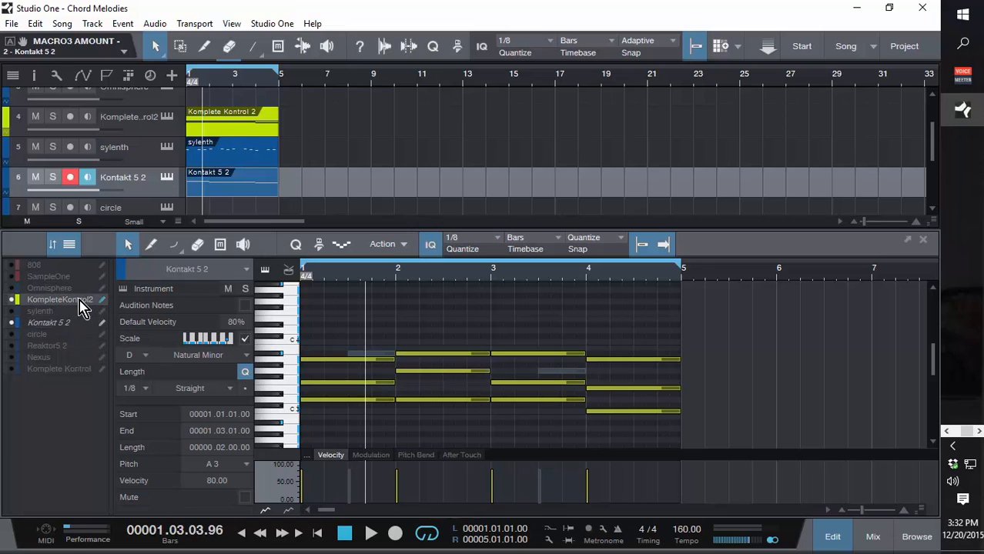
left_click(77, 324)
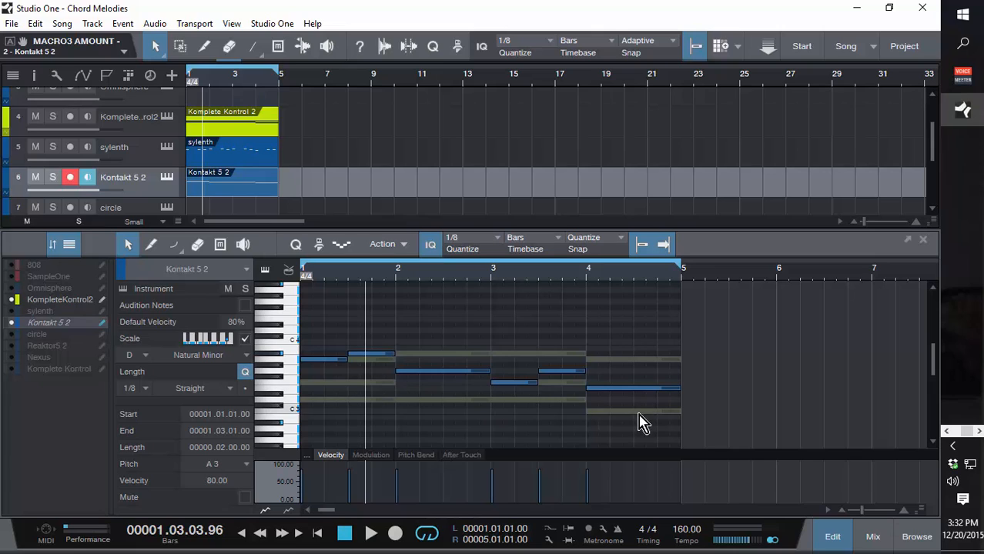
left_click_drag(643, 424, 339, 317)
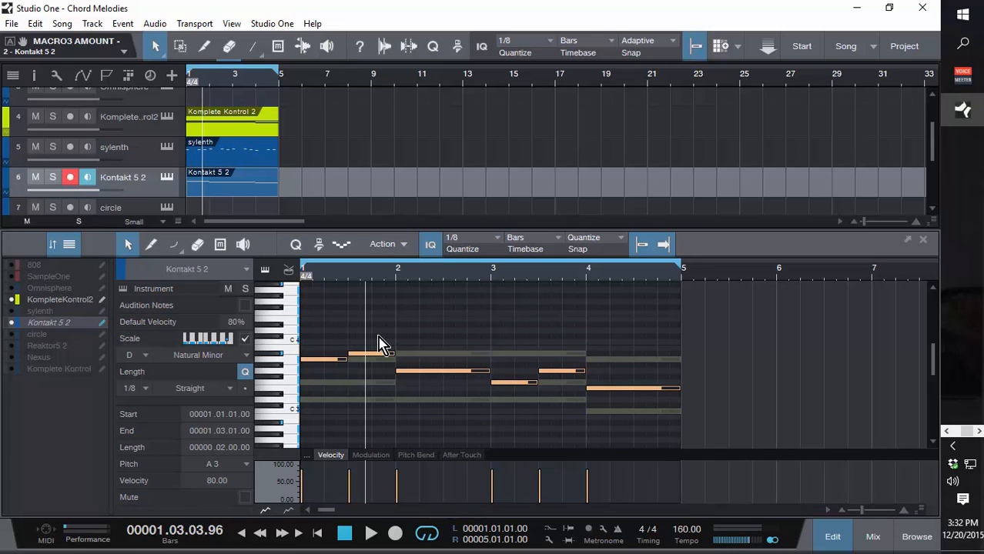